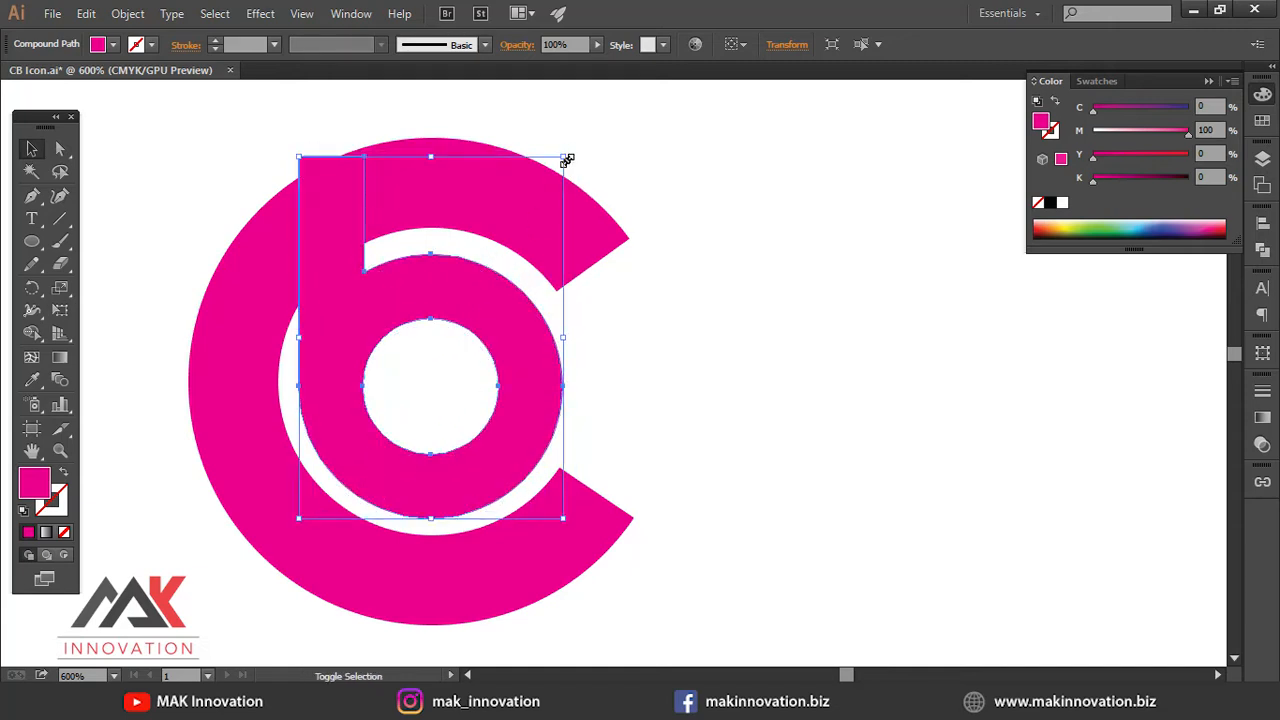
Step: Fit the slightly enlarged b inside the C and place a copy of the b to the right of the logo
left_click_drag(527, 391, 525, 387)
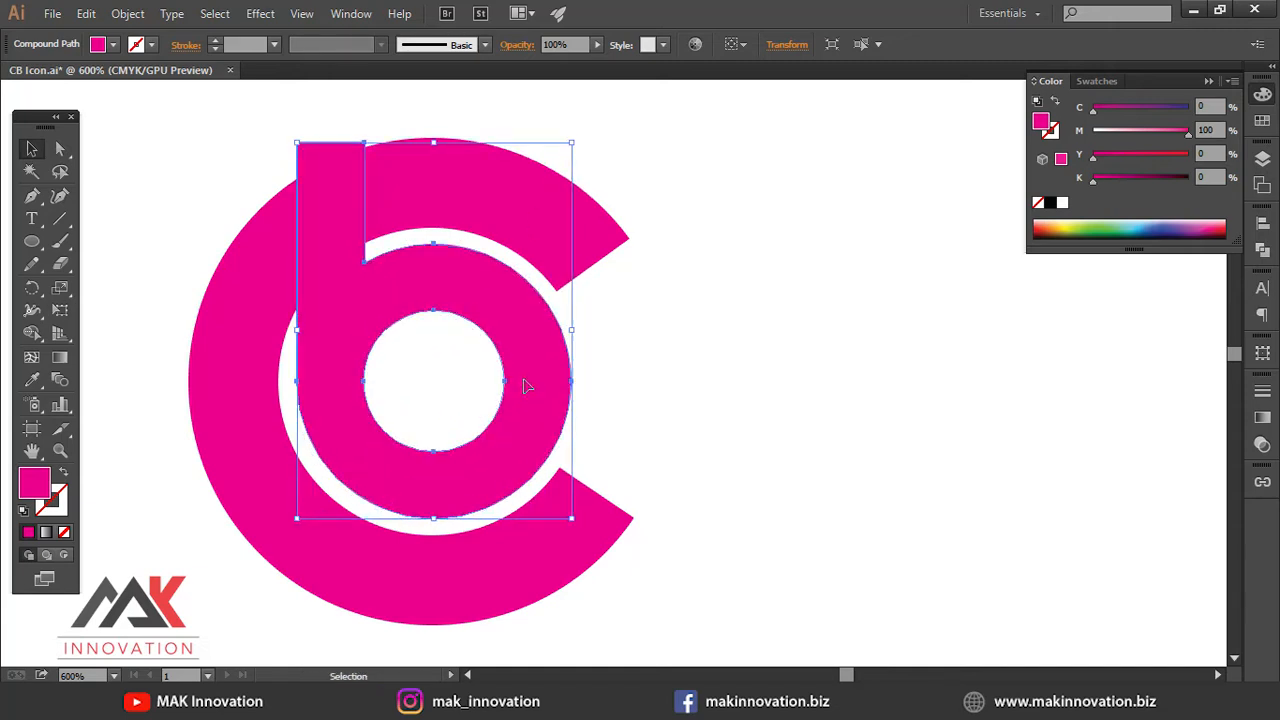
scroll(680, 400, "down", 1)
left_click_drag(676, 400, 662, 359)
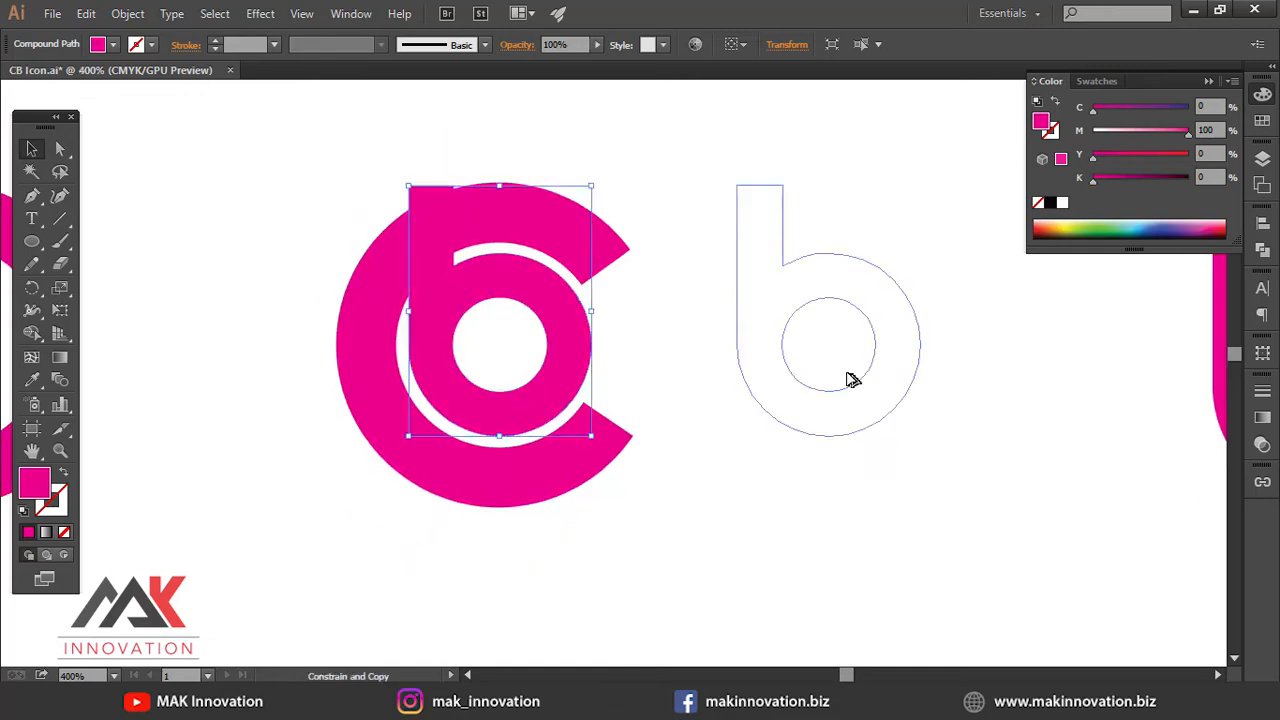
left_click_drag(566, 394, 895, 394)
Step: Place a spare copy of the C to the left of the logo, level with the original
left_click(6, 232)
scroll(540, 268, "left", 3)
left_click(640, 238)
left_click_drag(696, 251, 840, 252)
left_click_drag(753, 252, 275, 257)
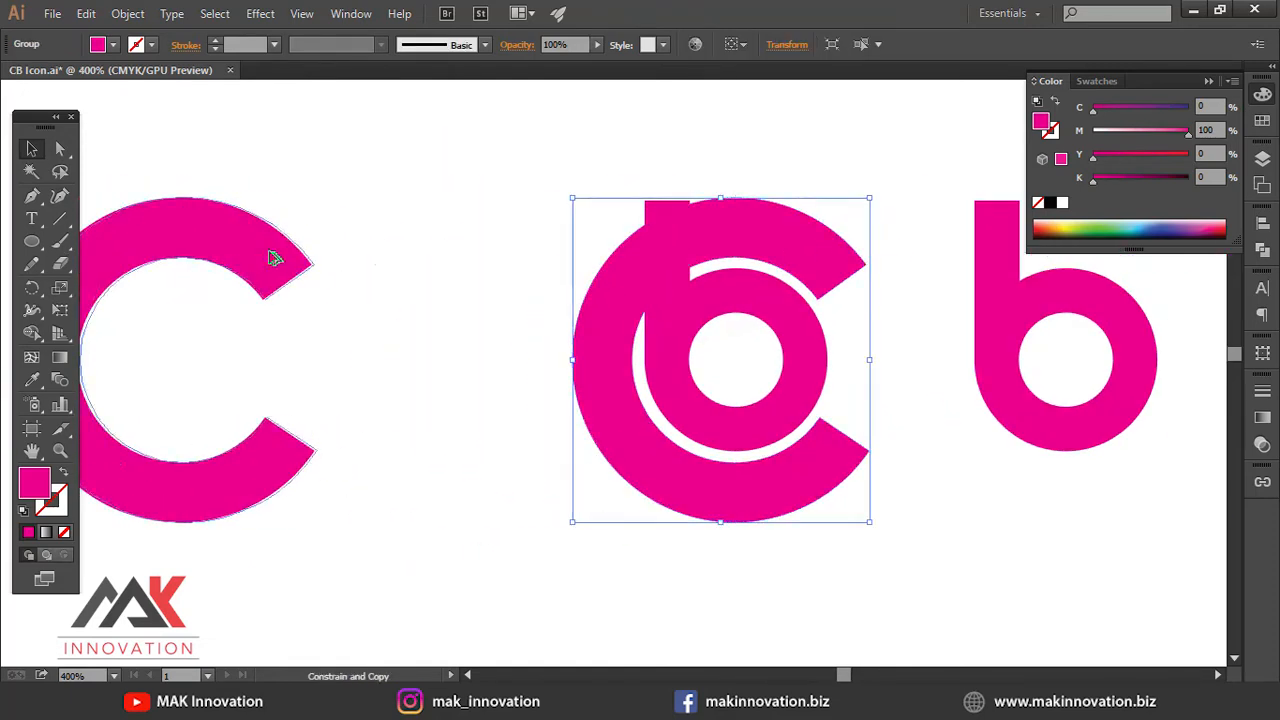
Step: Try to subtract the overlapping b from the C with the Pathfinder's Minus Front
left_click(763, 237)
left_click_drag(763, 237, 600, 241)
left_click(512, 302, "shift")
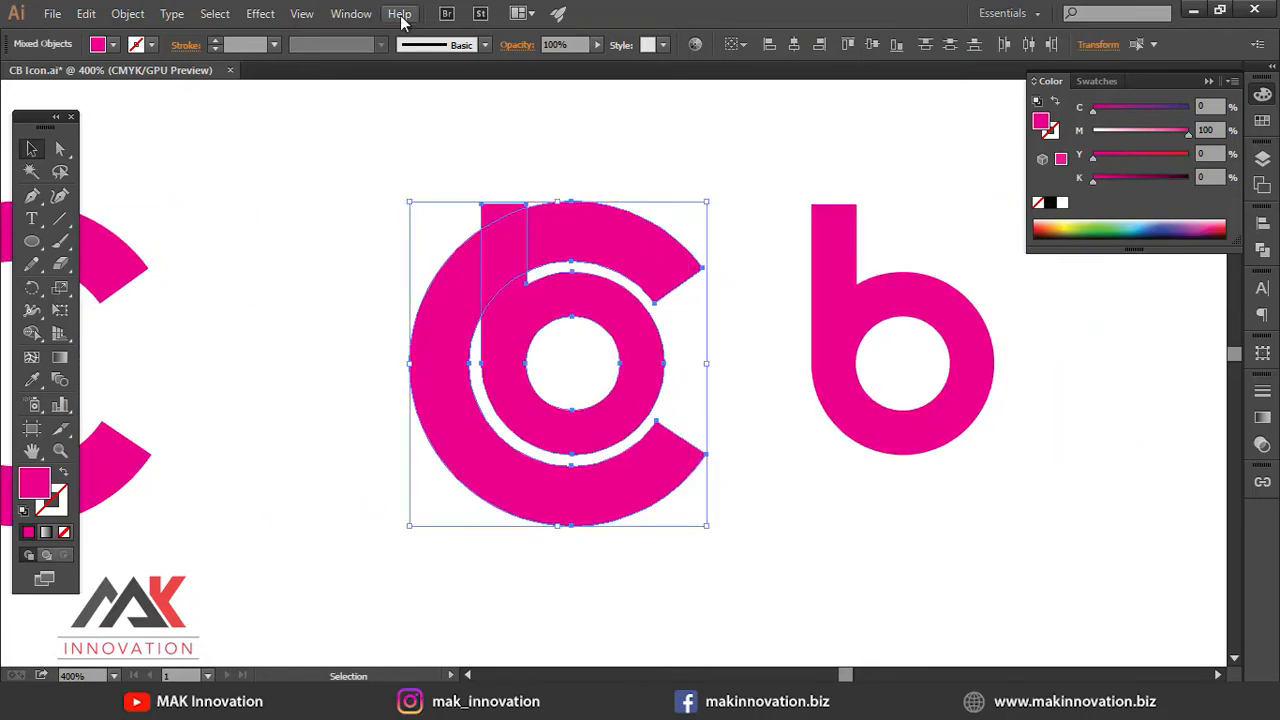
left_click(351, 14)
left_click(520, 605)
left_click(1076, 251)
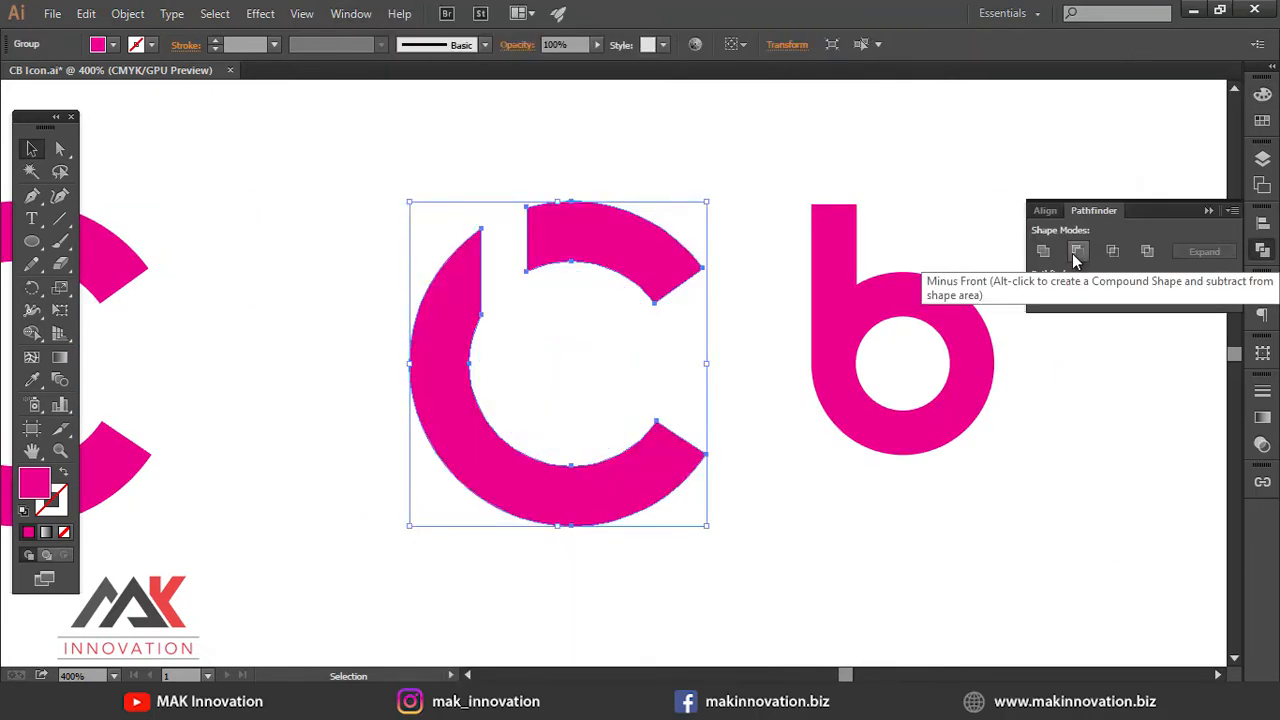
key("ctrl+shift+a")
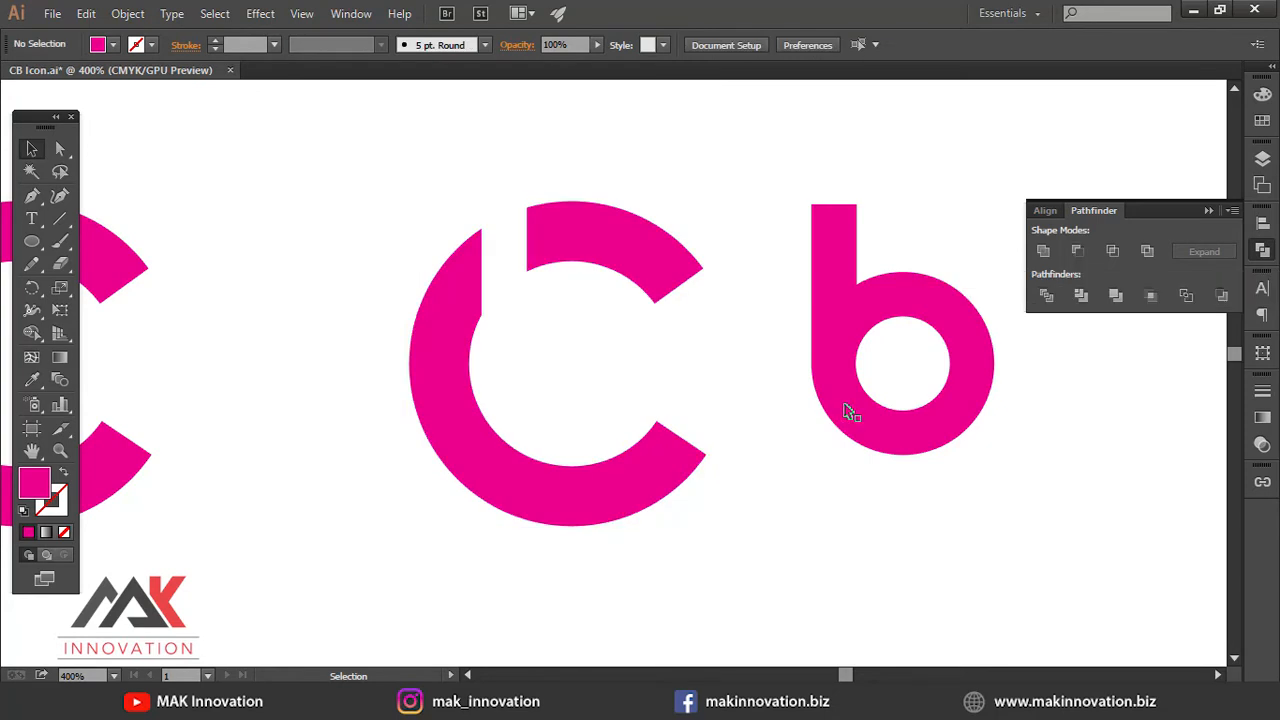
key("ctrl+z")
Step: Add a black 3 pt stroke to the b that overlaps the C
left_click(546, 296)
left_click(1262, 390)
left_click(1097, 393)
left_click(1097, 393)
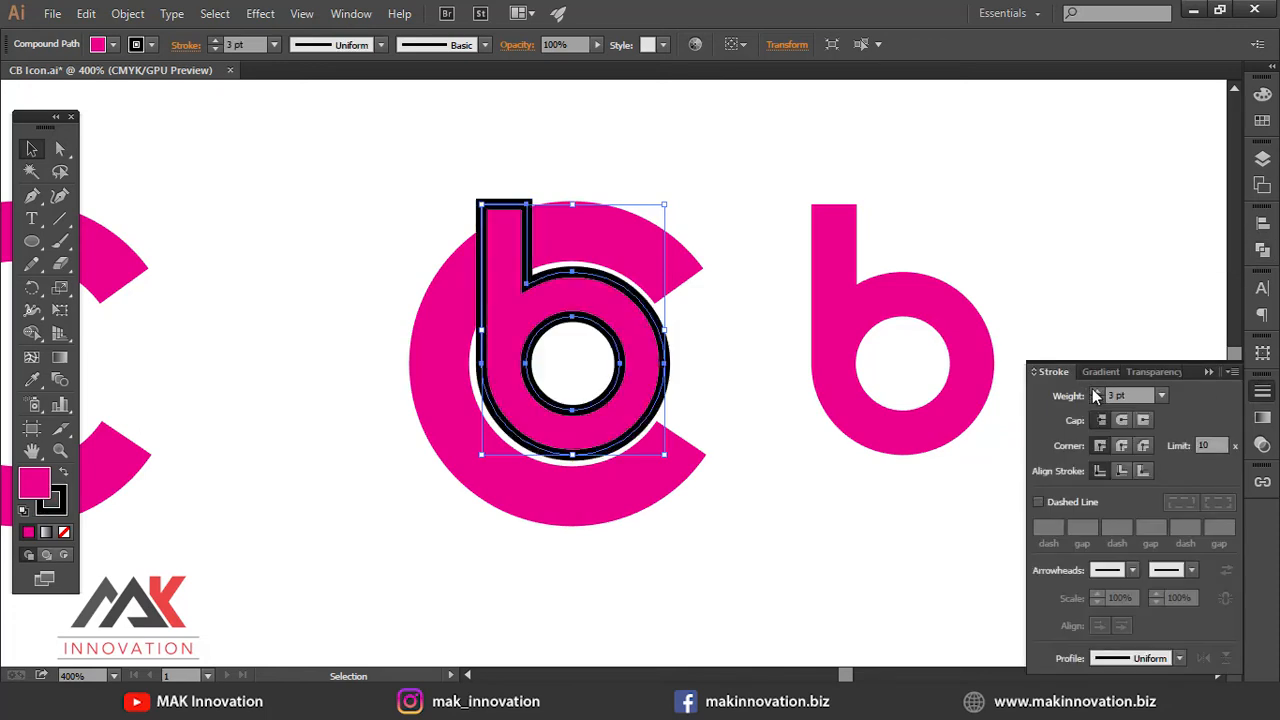
Step: Expand the stroked b's fill and stroke and unite the parts into one solid shape
left_click(118, 12)
left_click(200, 220)
key("Return")
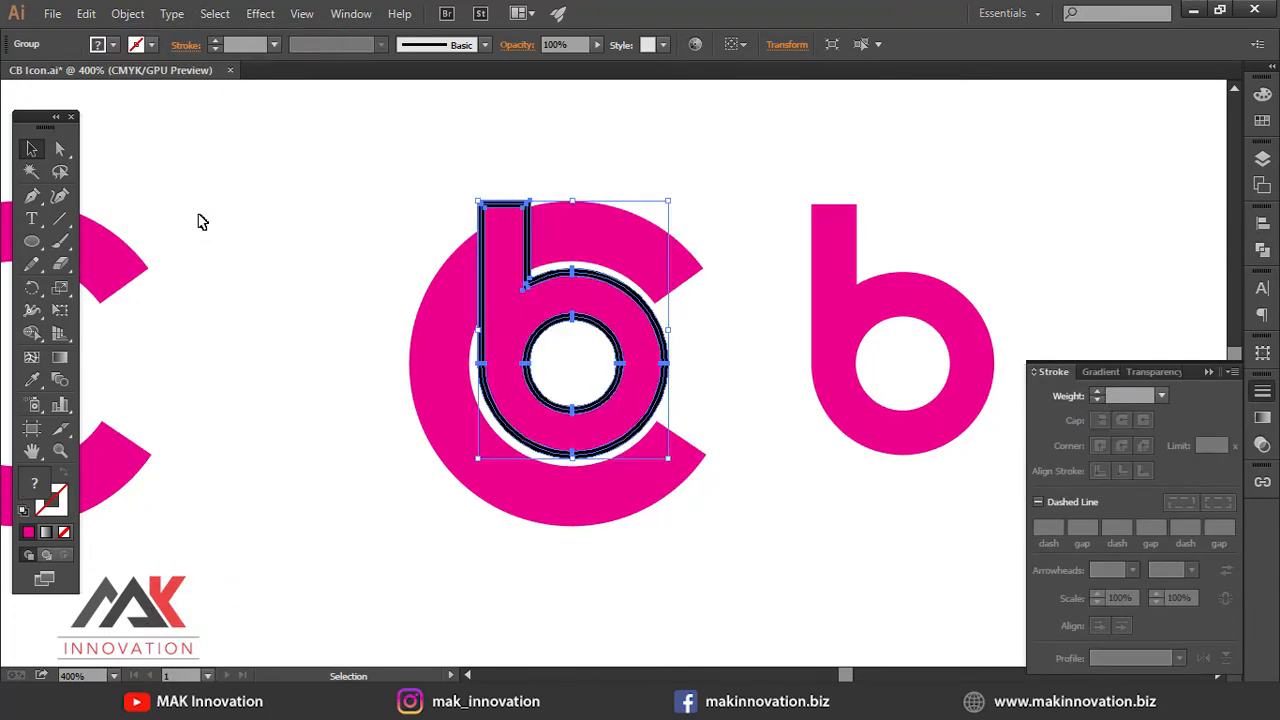
left_click(1262, 250)
left_click(1043, 251)
Step: Try to subtract the united b from the C with Minus Front
left_click(657, 264, "shift")
left_click(1077, 251)
key("ctrl+z")
Step: Copy the thickened black b above the logo and subtract the original black b from the C with Minus Front
left_click(700, 372)
left_click_drag(634, 366, 612, 88)
left_click(860, 292, "shift")
left_click(708, 345)
left_click(646, 330)
left_click(677, 246, "shift")
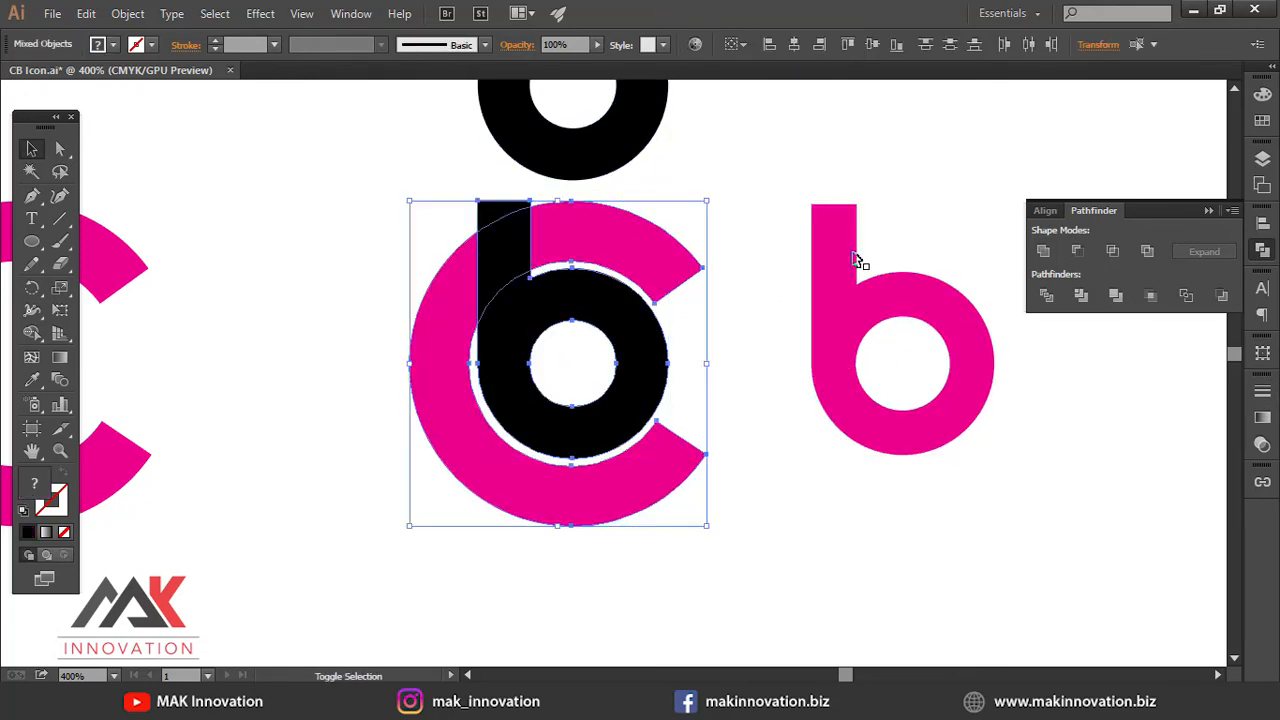
left_click(1077, 251)
Step: Centre the pink b horizontally on the black b so that it sits inside the cut C
left_click(729, 268)
left_click(630, 145)
left_click(820, 275, "shift")
left_click(577, 172)
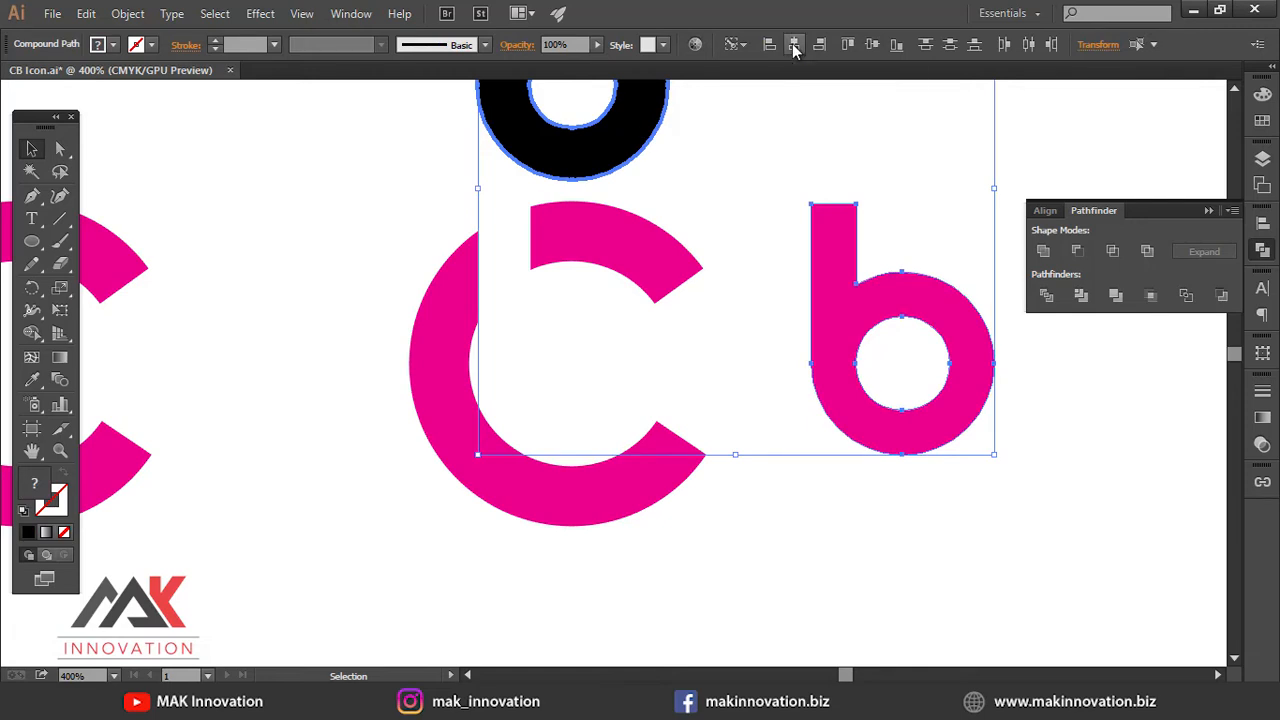
left_click(794, 45)
left_click(871, 165)
Step: Move the black b farther up, away from the logo
left_click(622, 160)
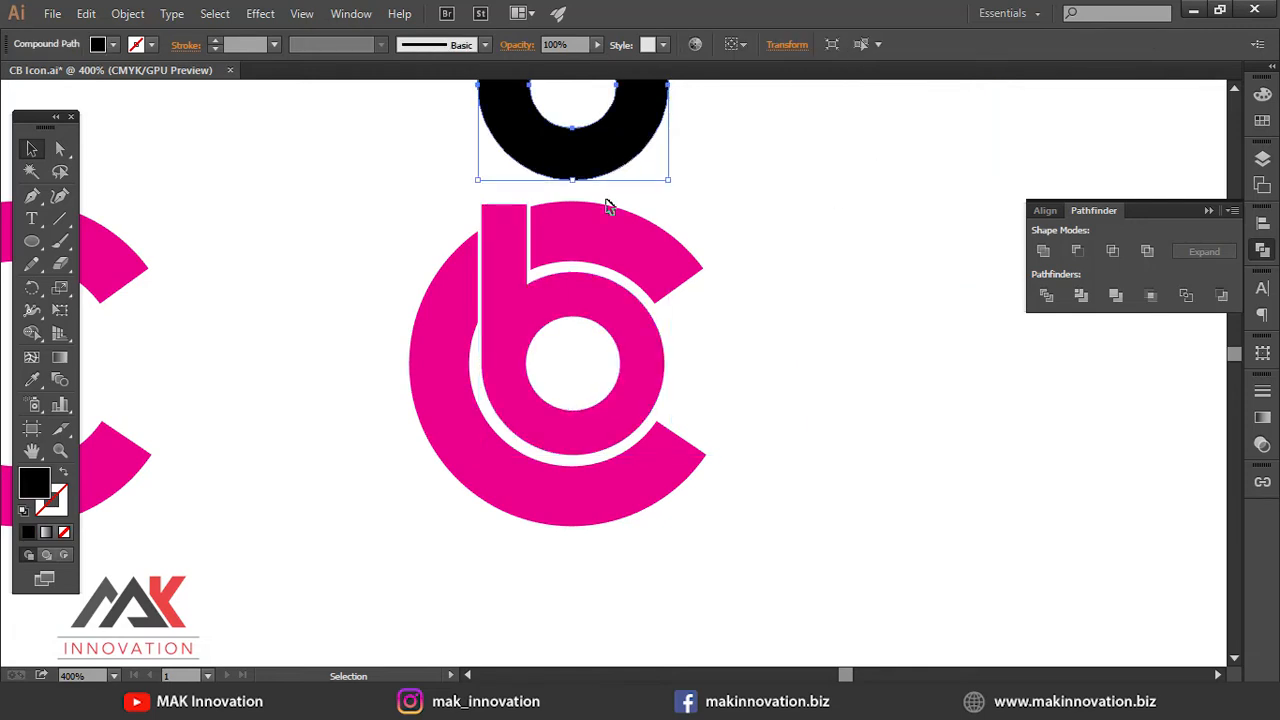
left_click_drag(587, 153, 587, 100)
left_click(598, 158)
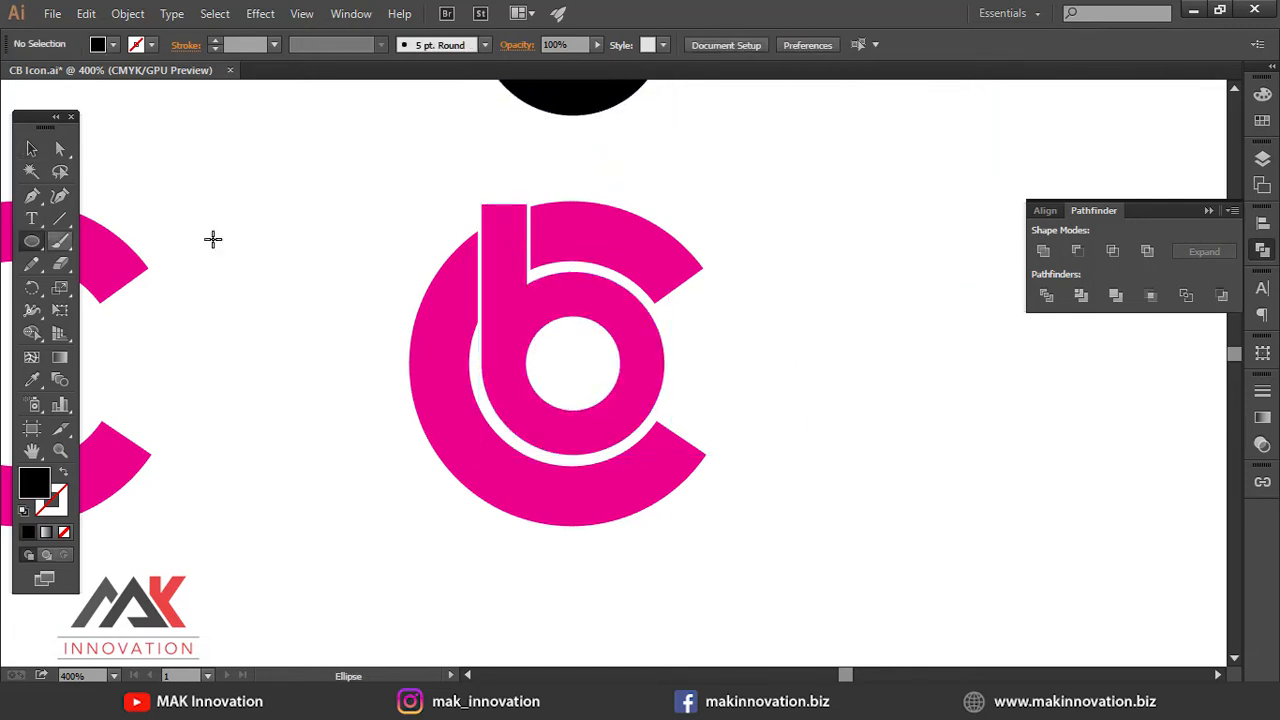
Step: Draw a circle around the logo with no fill and a black stroke
left_click_drag(693, 374, 697, 376)
key("v")
left_click(65, 533)
left_click(56, 506)
left_click(28, 533)
Step: Align the circle's centre with the cut C both horizontally and vertically
left_click(680, 472, "shift")
left_click(794, 45)
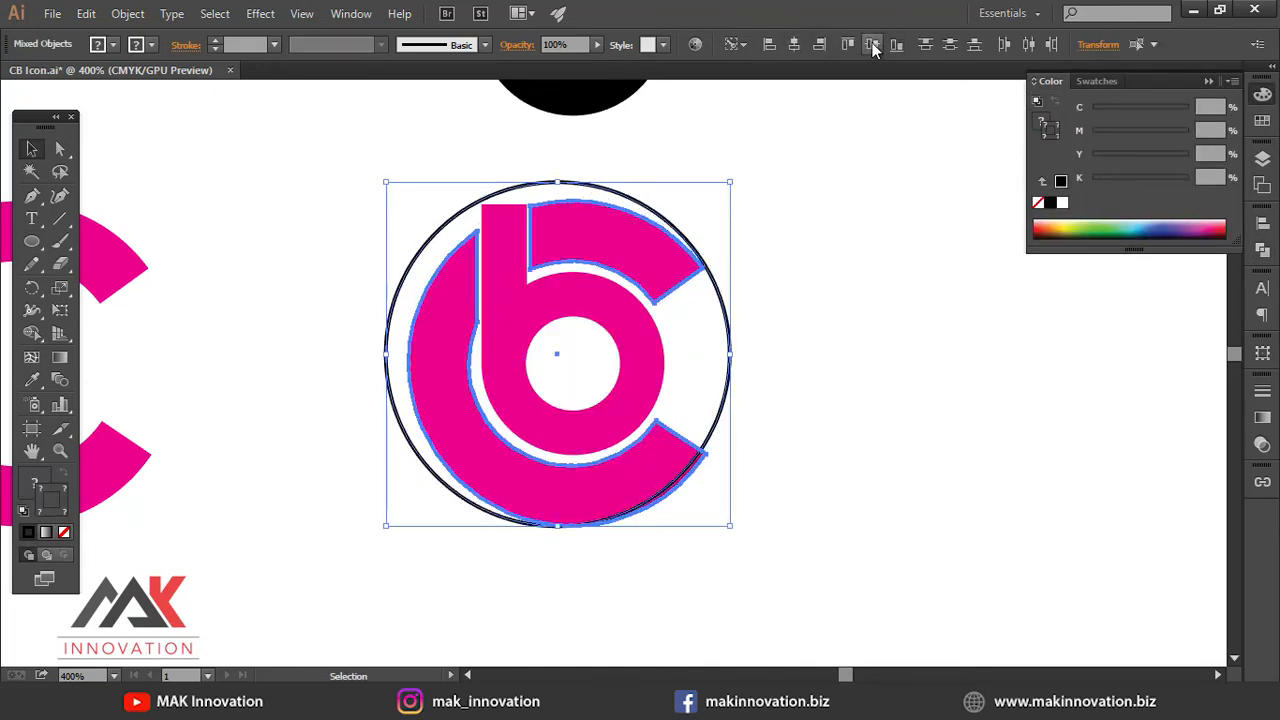
left_click(873, 45)
key("ctrl+shift+a")
Step: Resize and position the circle to follow the C's outer curve, checking the fit in outline view
left_click_drag(717, 297, 743, 295)
left_click_drag(755, 204, 759, 203)
left_click_drag(747, 535, 737, 528)
left_click(762, 340)
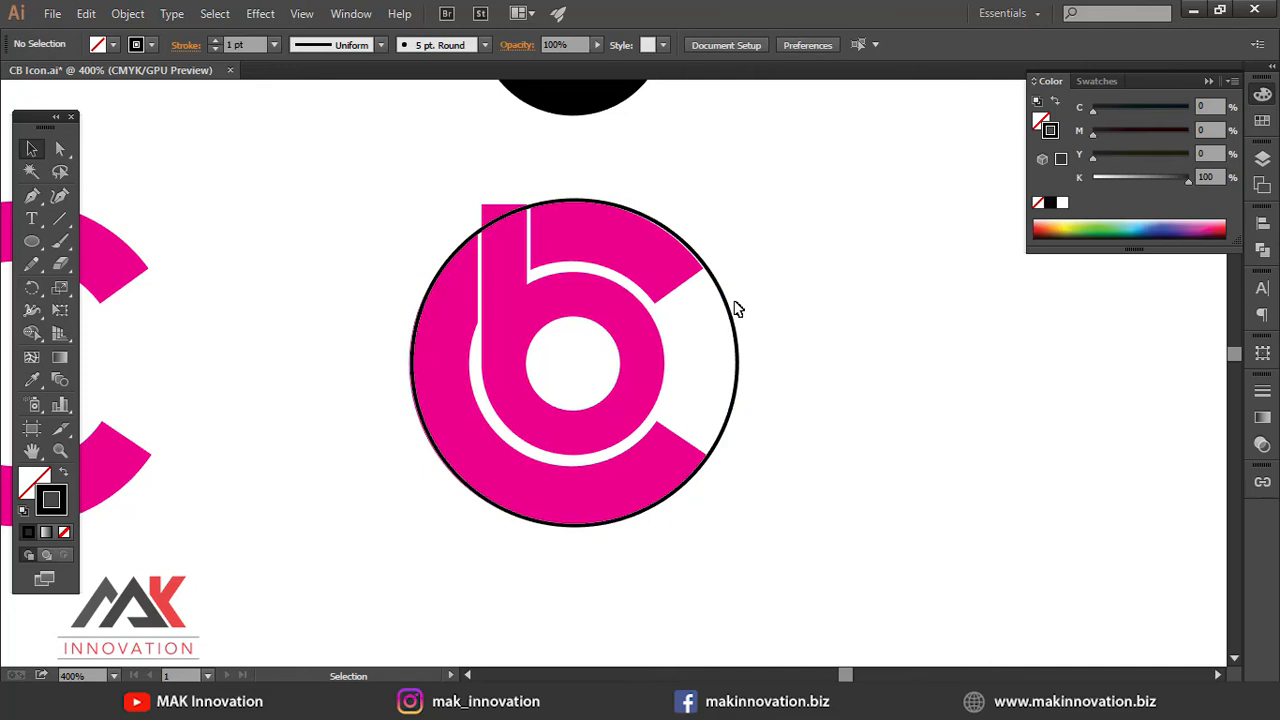
key("ctrl+y")
left_click(607, 297, "ctrl")
key("ctrl+y")
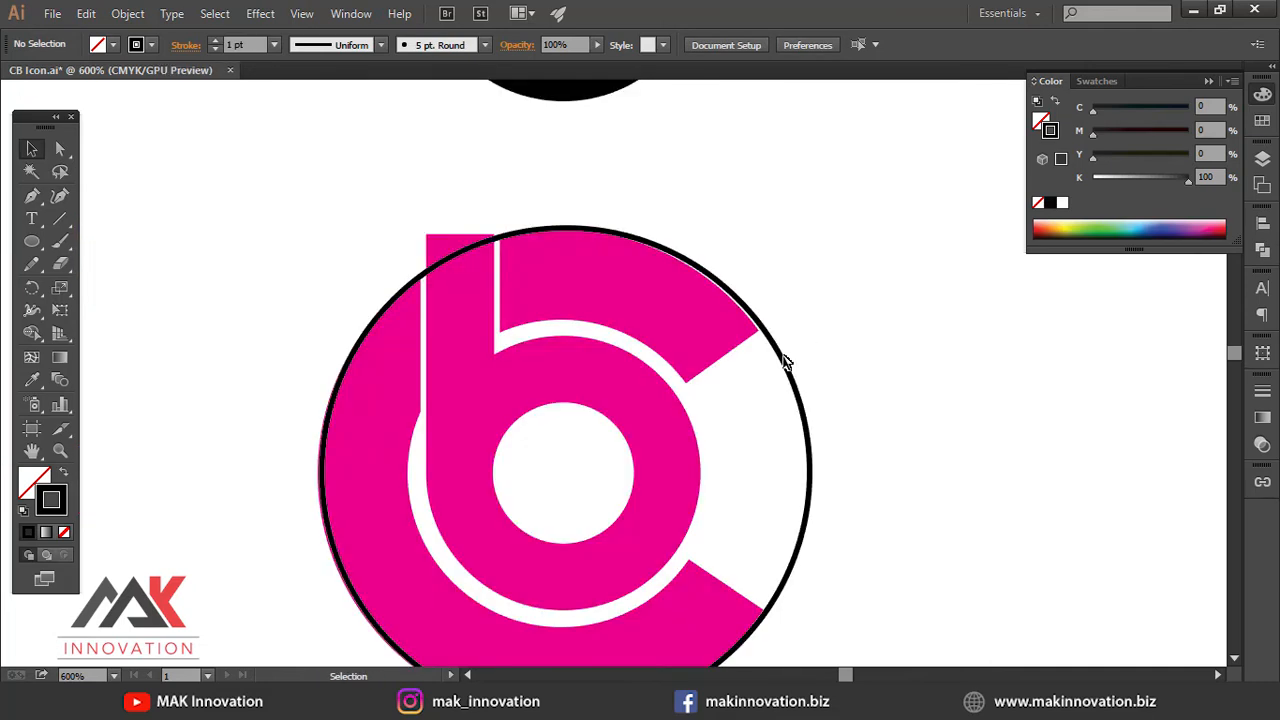
Step: Delete the guide circle around the logo
left_click(785, 365)
key("Delete")
left_click(809, 373, "ctrl+alt")
left_click_drag(809, 373, 1026, 324)
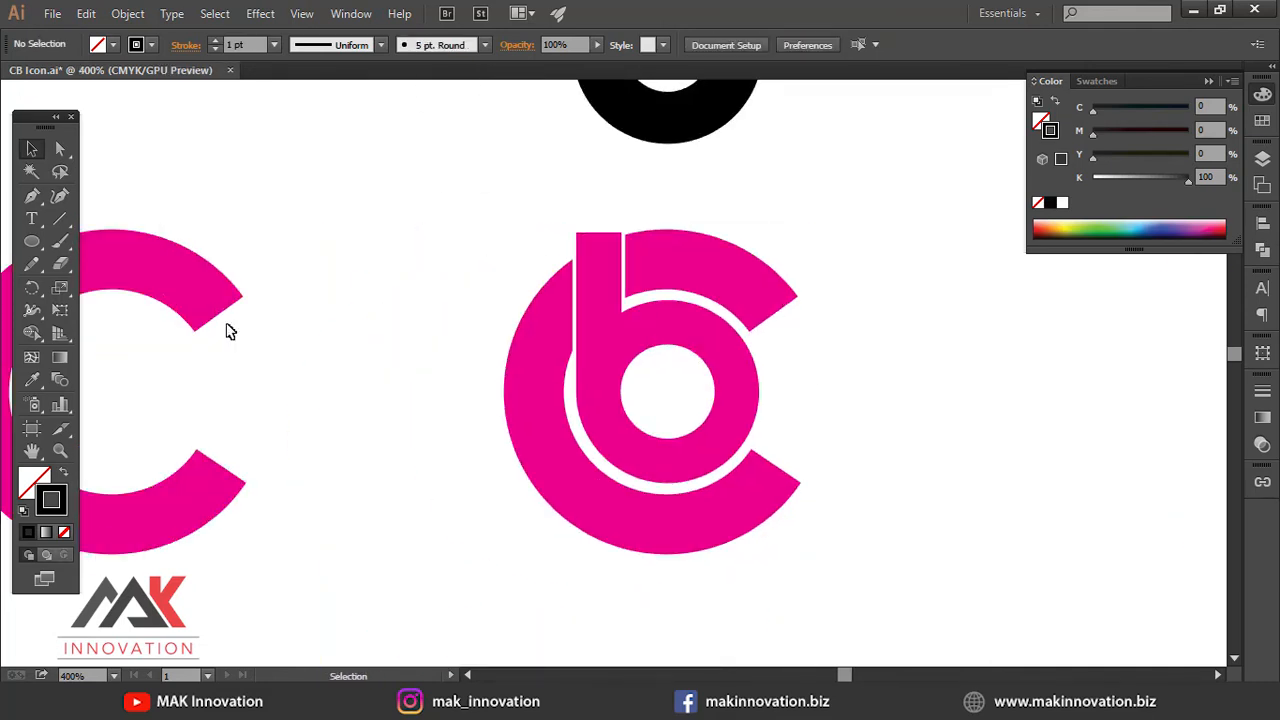
Step: Overlay a copy of the full C on the cut C, aligned to its left edge, and select it together with the b
left_click_drag(208, 292, 413, 292)
left_click(728, 280, "shift")
left_click(728, 280)
left_click(769, 45)
key("ctrl+shift+a")
left_click(594, 244)
left_click(717, 270)
key("ctrl+shift+a")
left_click(622, 288)
left_click(690, 266, "shift")
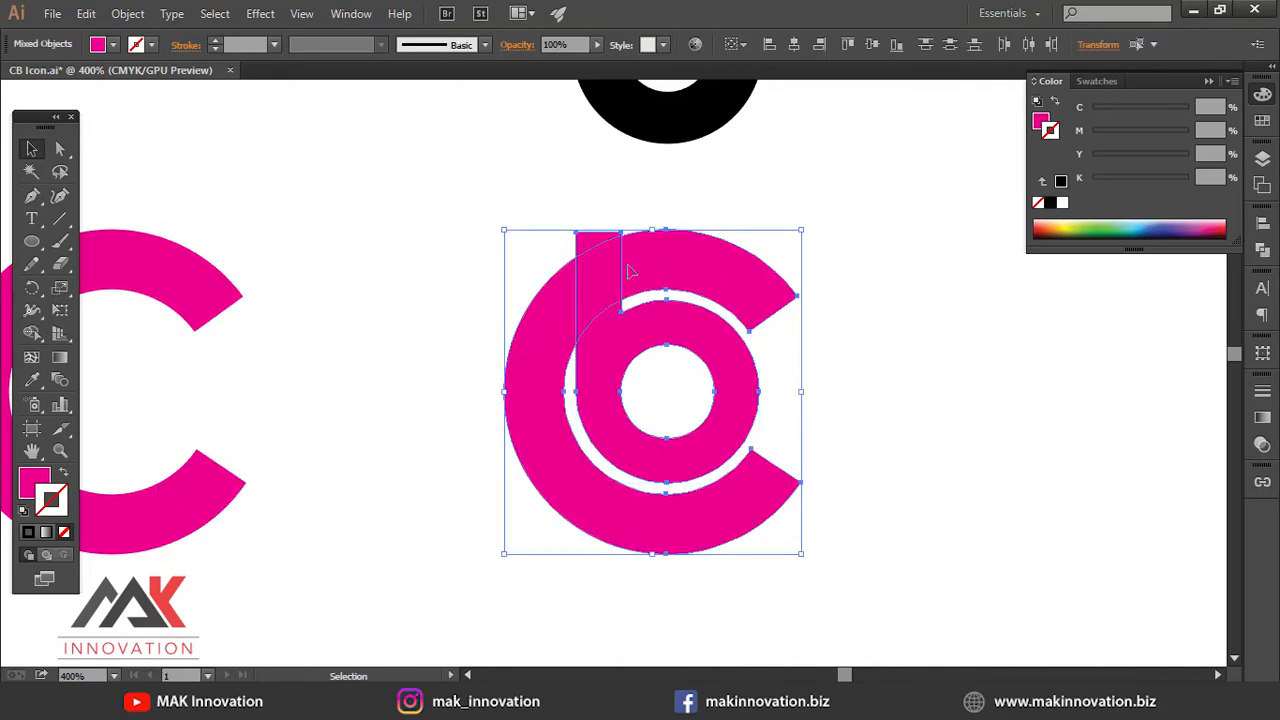
Step: Try to subtract one of the overlapping letters from the other with Minus Front
left_click(1262, 249)
left_click(1077, 251)
key("ctrl+z")
Step: Divide the overlapping b and full C along their outlines and ungroup the resulting pieces
left_click(1046, 297)
left_click_drag(660, 284, 759, 241)
key("ctrl+z")
right_click(625, 281)
left_click(684, 390)
left_click(790, 375)
left_click_drag(682, 248, 735, 226)
key("ctrl+z")
Step: Delete the b's stem tip outside the C's outer curve and the overlaid full C, keeping the cut C
left_click(583, 244)
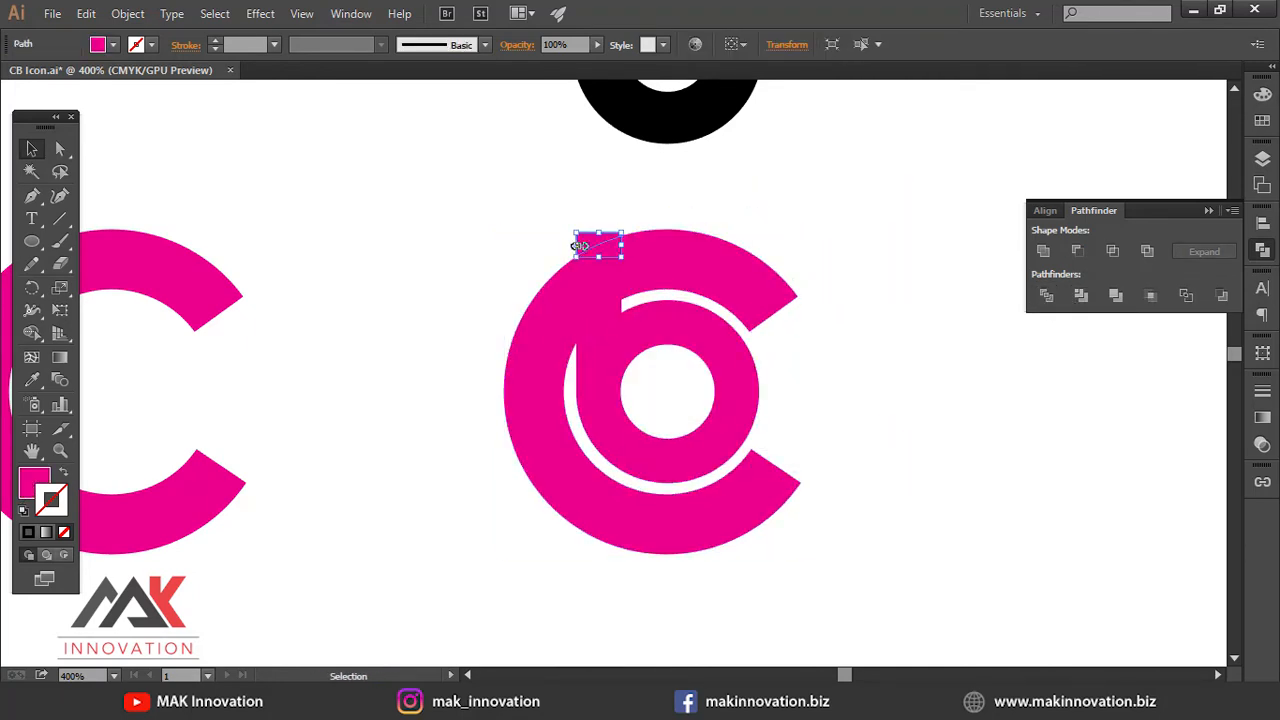
key("Delete")
left_click(707, 265)
key("Delete")
key("ctrl+z")
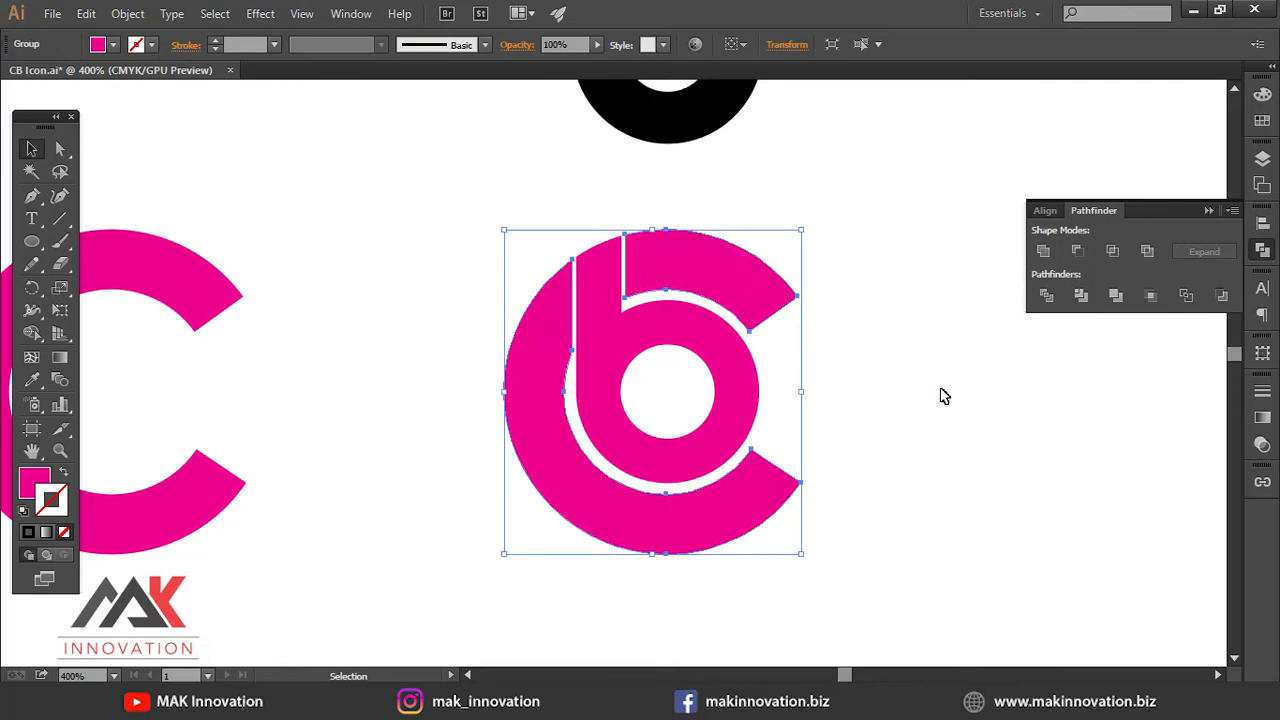
left_click(921, 396)
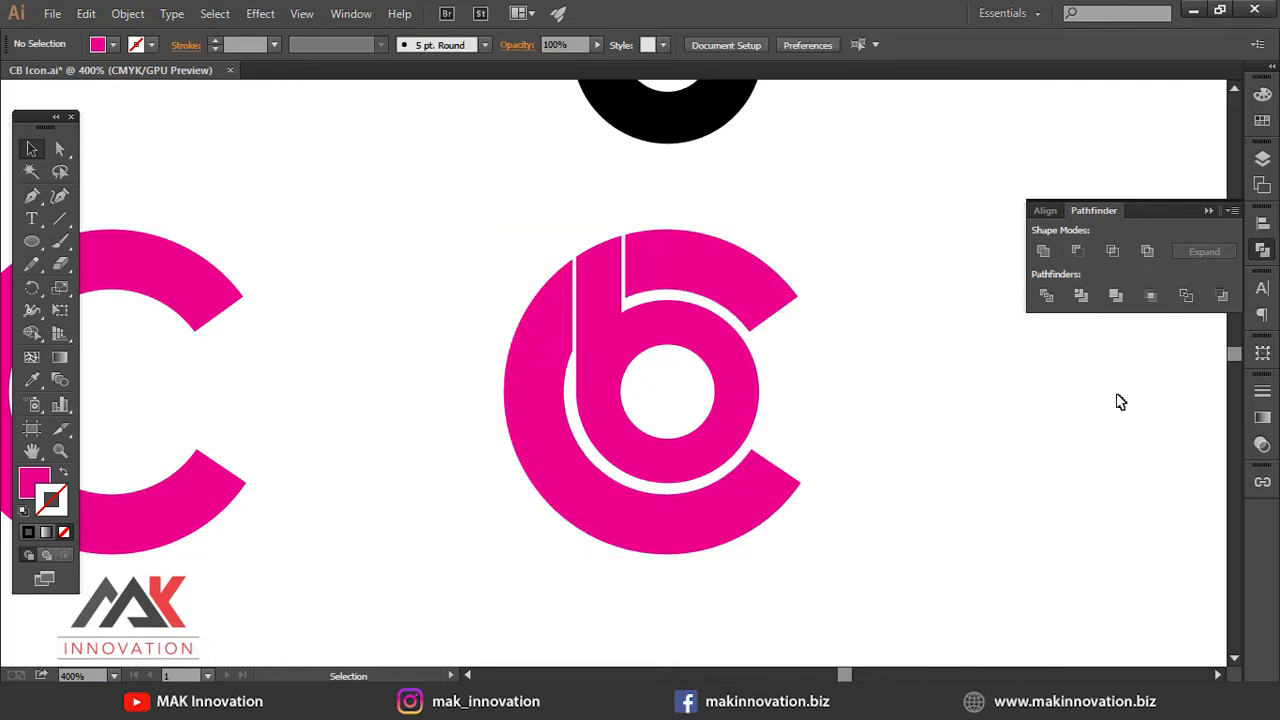
Step: Draw a narrow vertical rectangle over the gap between the b's stem and the upper arm of the C
left_click(653, 249)
left_click_drag(32, 241, 117, 240)
left_click_drag(627, 307, 626, 307)
key("v")
Step: Try to subtract the narrow rectangle from the grouped C with Minus Front
left_click(679, 279, "shift")
left_click(1079, 251)
key("ctrl+z")
key("ctrl+shift+a")
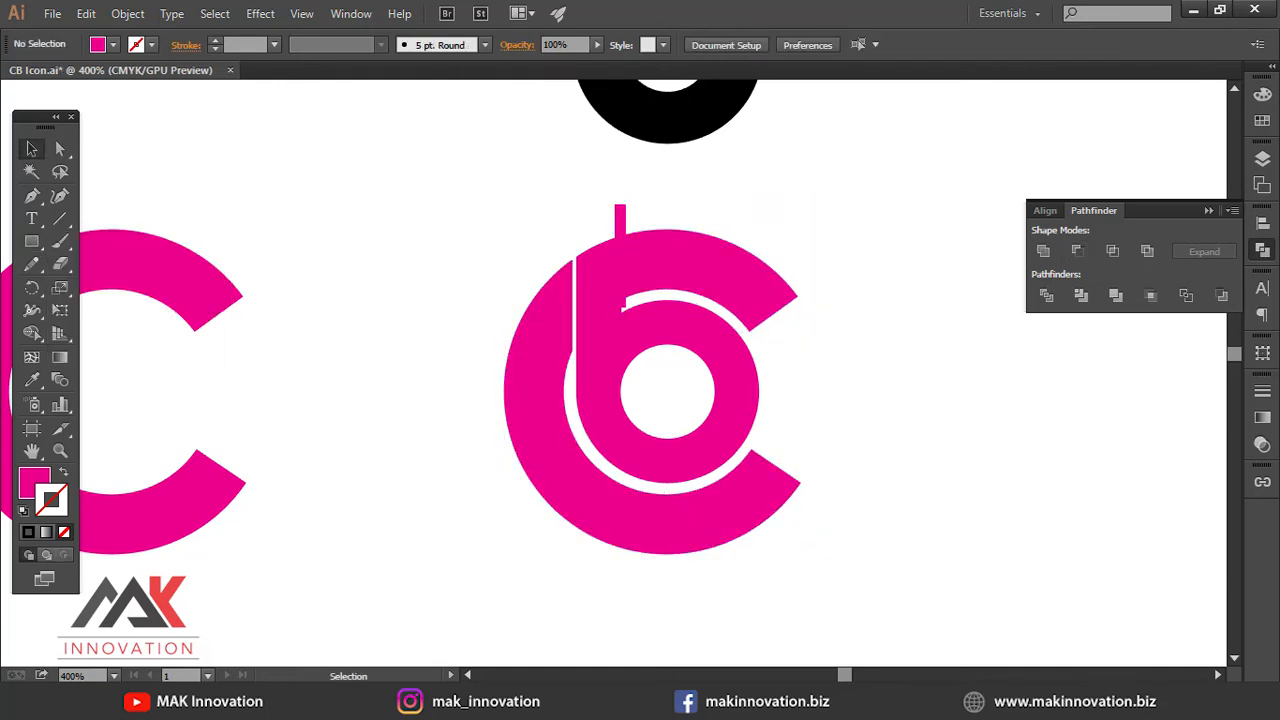
Step: Ungroup the C in outline view and subtract the narrow rectangle from its upper arm with Minus Front
left_click(659, 378, "ctrl")
left_click(543, 199, "ctrl")
left_click(629, 291)
left_click(666, 330)
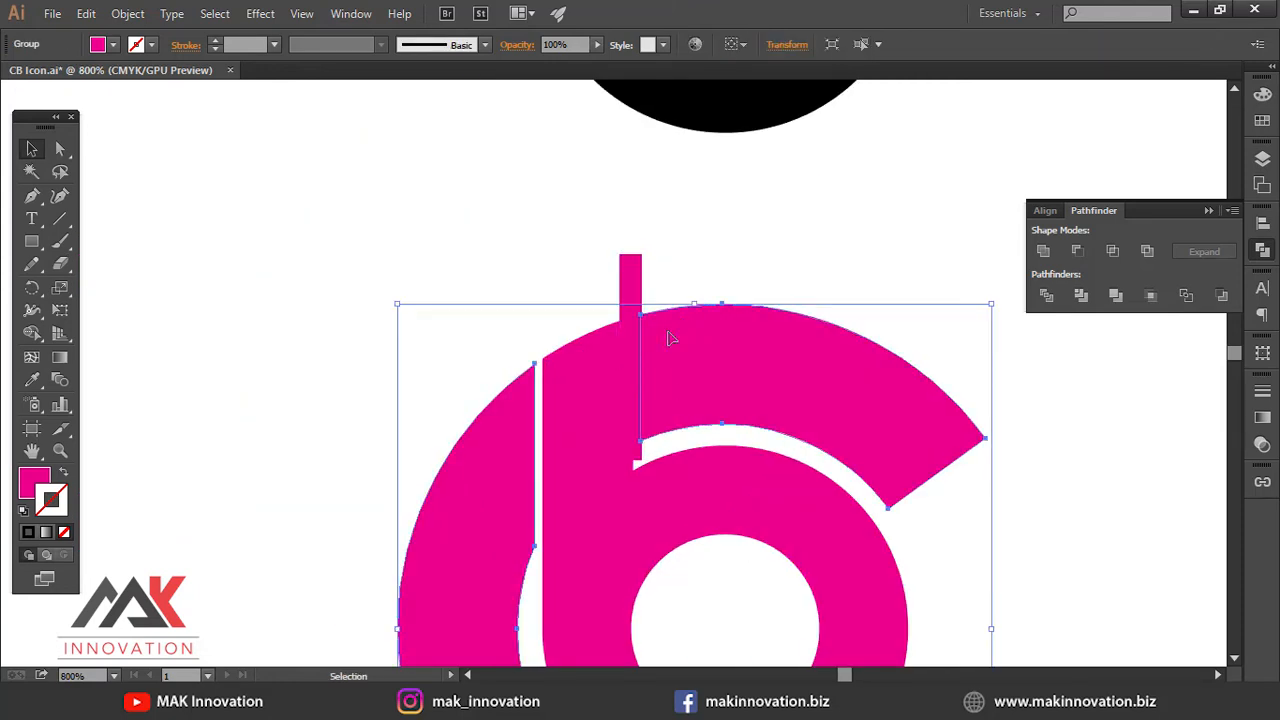
key("ctrl+y")
left_click(677, 286, "ctrl")
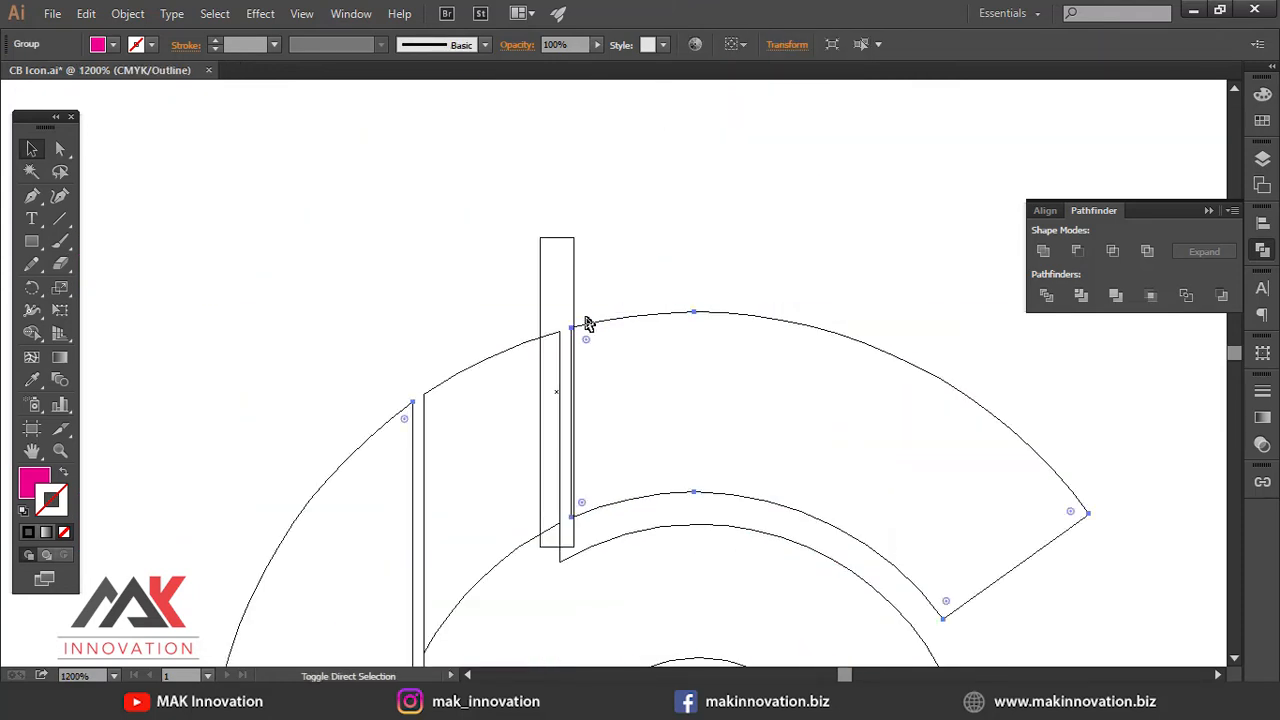
left_click(619, 391, "ctrl")
right_click(580, 291)
left_click(580, 291)
left_click(576, 285)
left_click(564, 244, "shift")
left_click(1077, 252)
Step: Draw a vertical rectangle exactly as wide as the upper arm's gap, about 1.15 pt by 30.67 pt
left_click(538, 491, "ctrl+alt")
left_click_drag(538, 491, 751, 400)
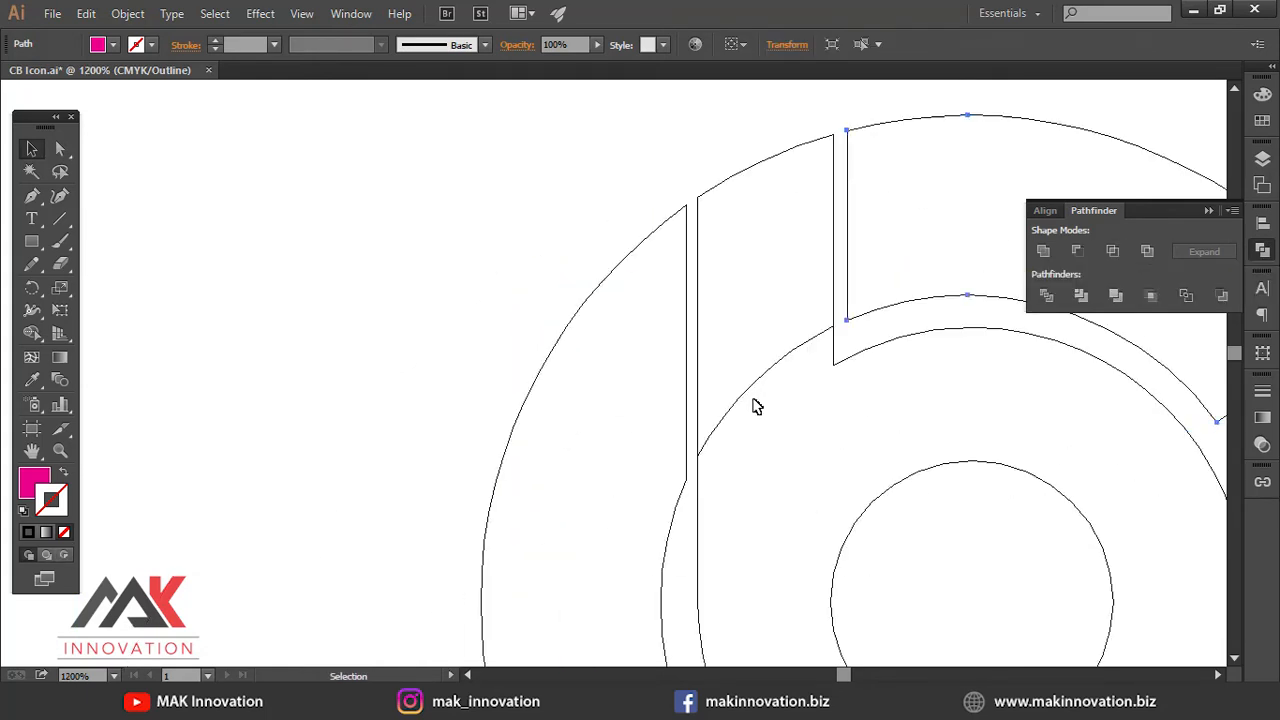
left_click(31, 241)
left_click_drag(706, 512, 707, 511)
key("v")
left_click(767, 370, "ctrl")
mouse_move(500, 364)
left_mouse_down()
mouse_move(737, 260)
mouse_move(702, 261)
left_mouse_up()
scroll(693, 251, "up", 3)
left_click_drag(697, 382, 679, 382)
Step: Fill the rectangle green (C 63.14, Y 63.53) and move it over the gap on the other side of the b's stem
left_click(1262, 95)
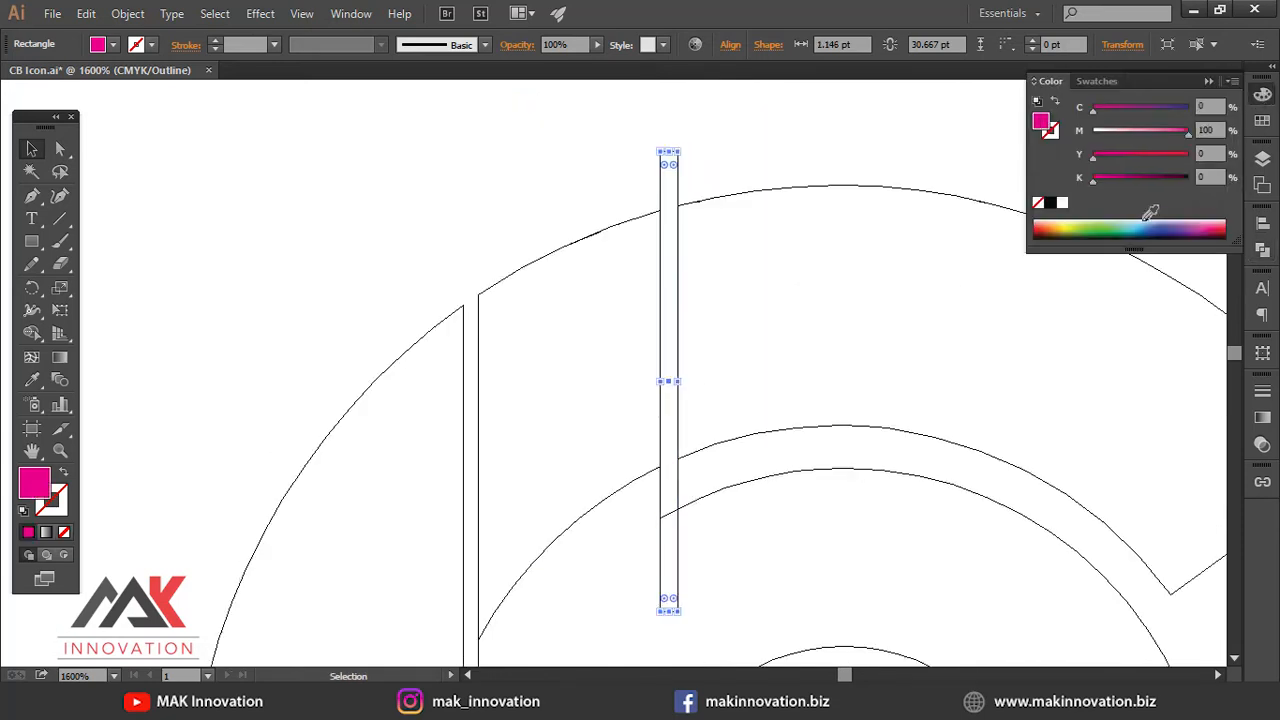
left_click(1110, 228)
key("ctrl+y")
left_click_drag(669, 284, 472, 329)
Step: Line up the green rectangle's inner edge with the b's stem and set its height to about 30.06 pt
left_click_drag(488, 349, 686, 110)
left_click(659, 302, "ctrl")
key("ctrl+y")
left_click(634, 391, "ctrl")
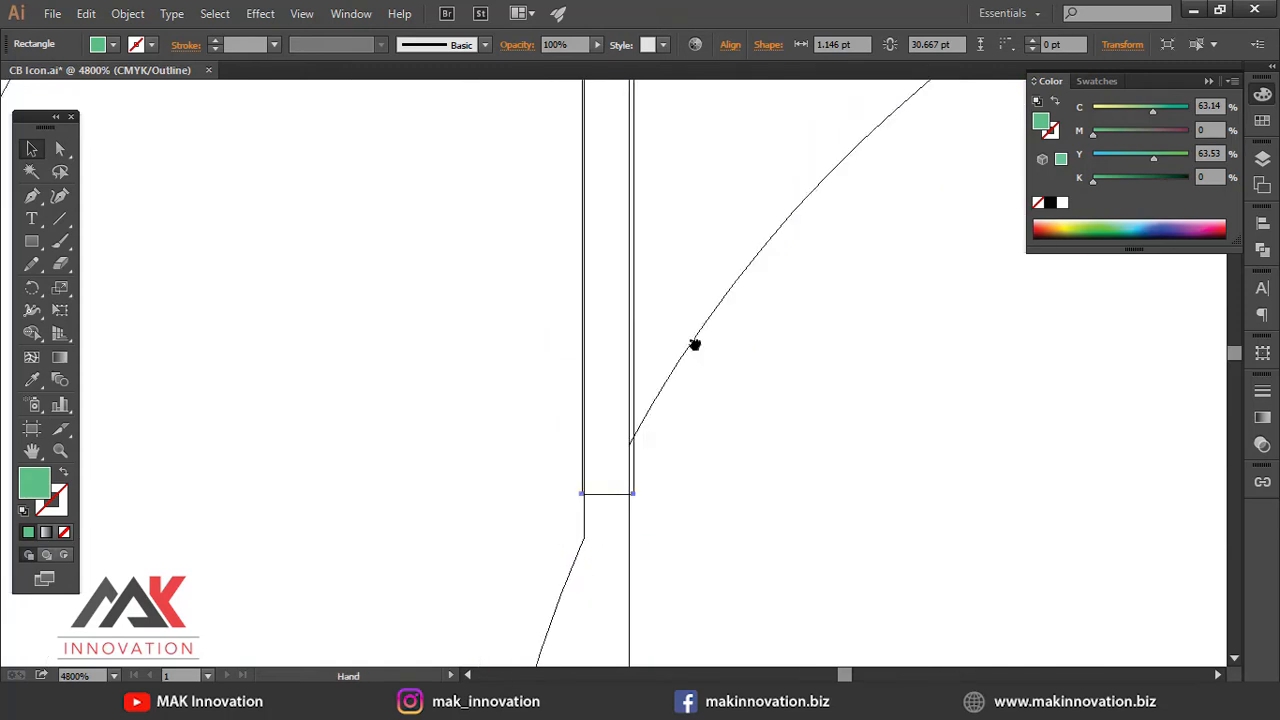
left_click_drag(645, 405, 645, 377)
left_click_drag(662, 288, 660, 287)
left_click(646, 363, "ctrl+alt")
left_click_drag(611, 236, 629, 268)
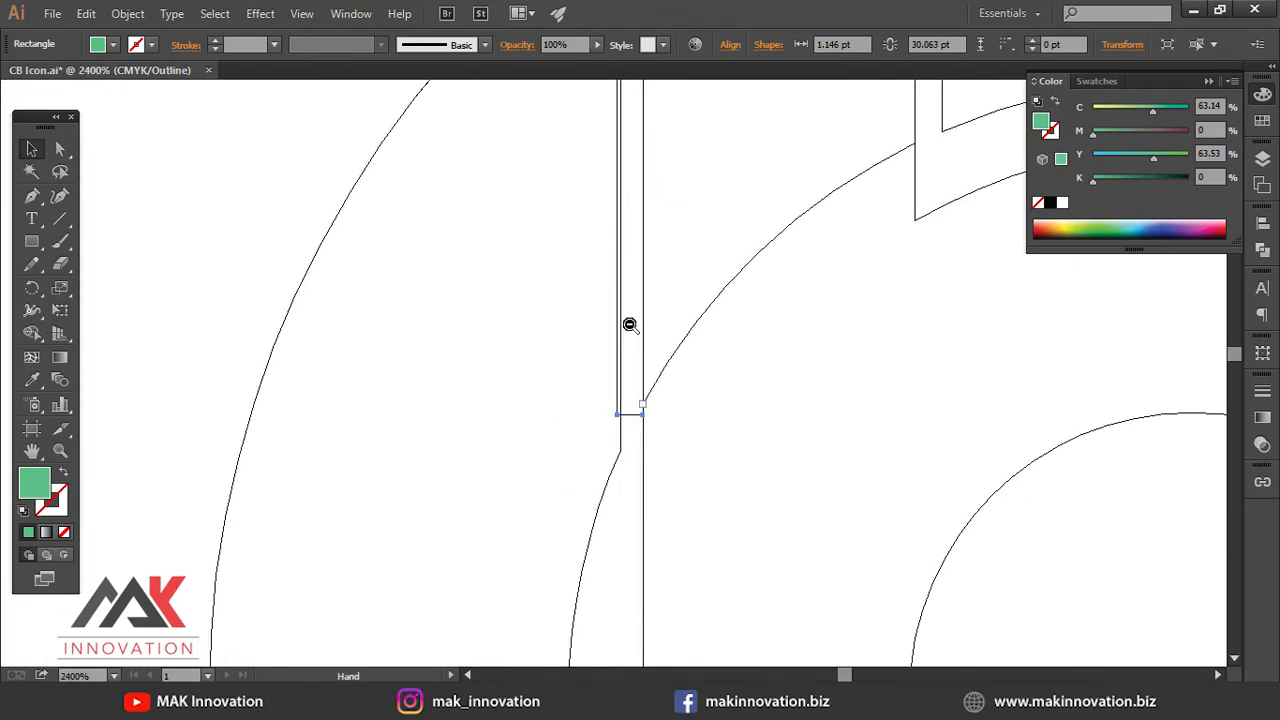
Step: Extend the green rectangle downward to about 32.54 pt tall along the b's stem
key("ctrl+minus")
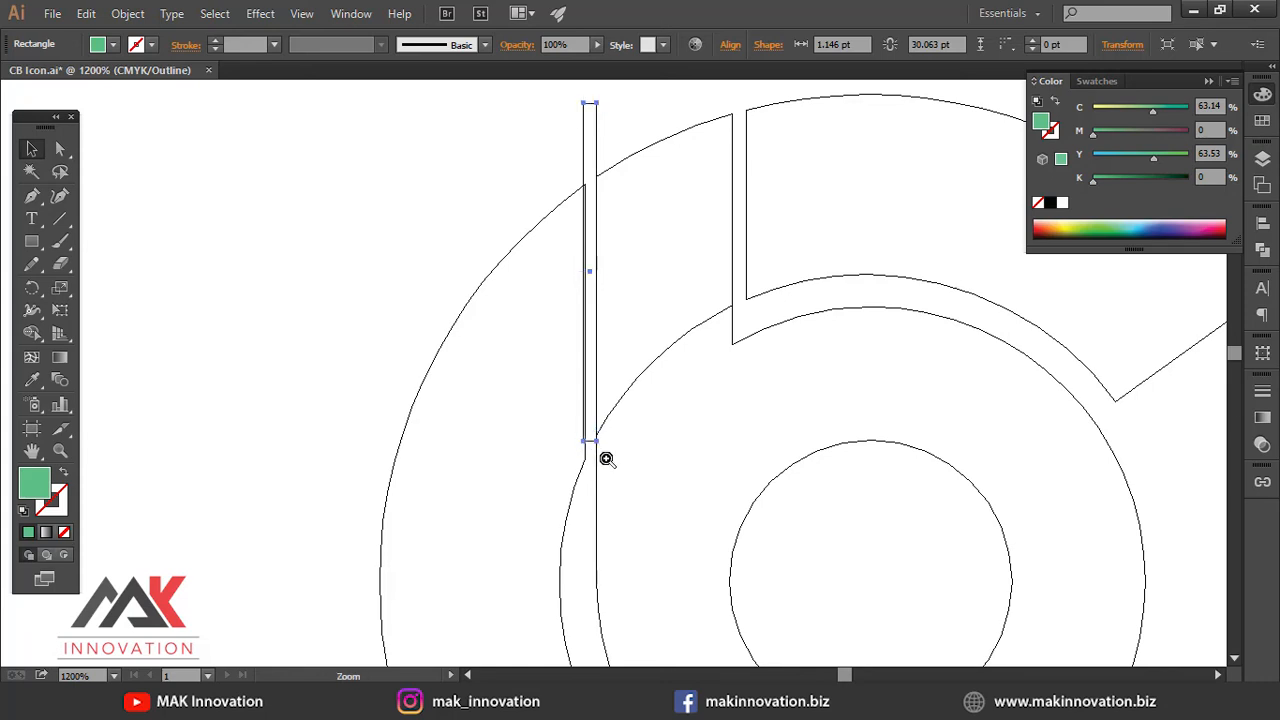
key("ctrl+plus")
key("ctrl+plus")
key("ctrl+plus")
key("ctrl+plus")
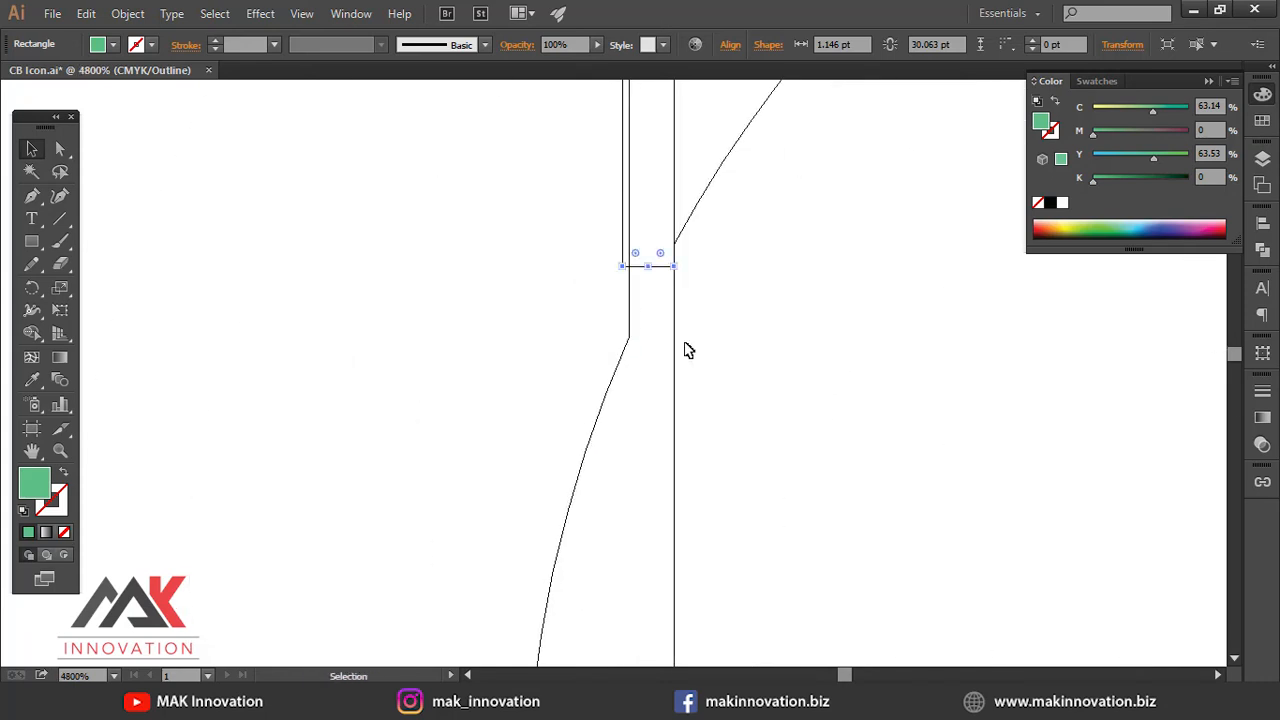
key("ctrl+minus")
key("ctrl+minus")
key("ctrl+minus")
key("ctrl+minus")
key("ctrl+minus")
key("ctrl+y")
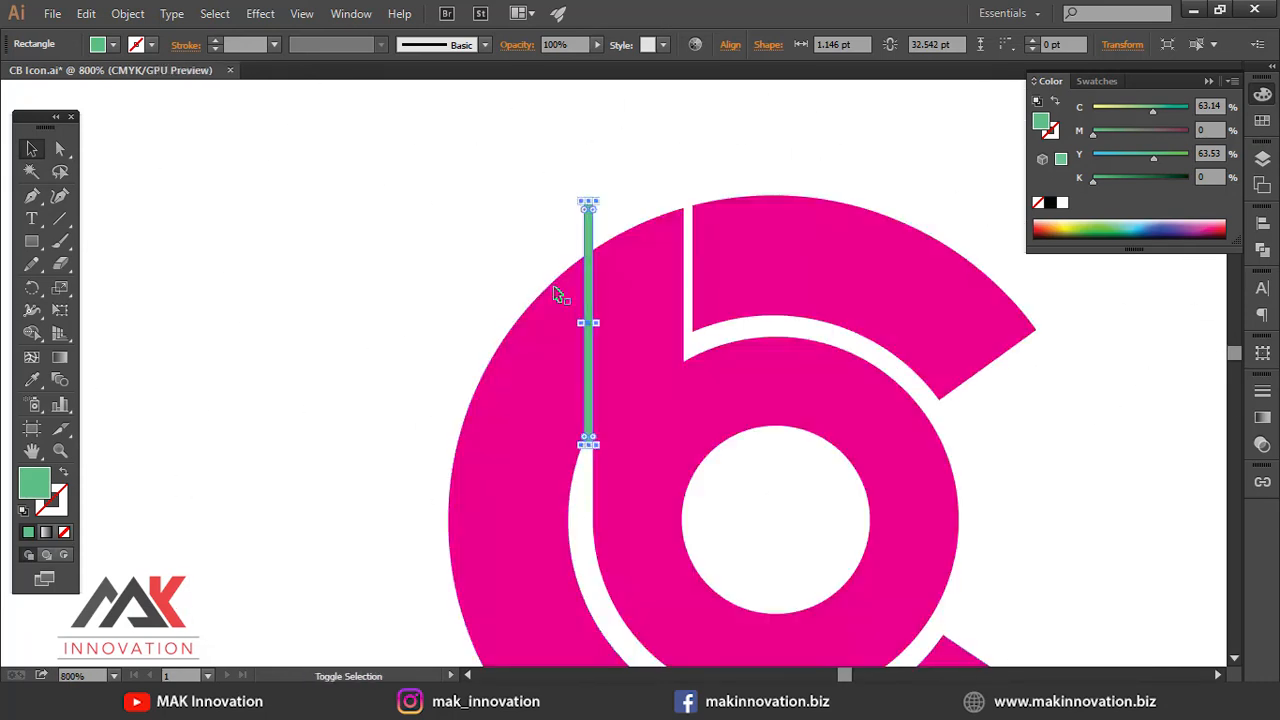
Step: Subtract the green rectangle from the C's large outer piece with Minus Front to widen the gap beside the stem
key("ctrl+a")
left_click(1262, 250)
left_click(1076, 250)
key("ctrl+shift+a")
Step: Group all parts of the finished CB logo and check its shapes in outline view
key("z")
left_click(732, 272, "alt")
left_click(732, 272)
left_click(737, 209, "alt")
left_click_drag(864, 330, 740, 330)
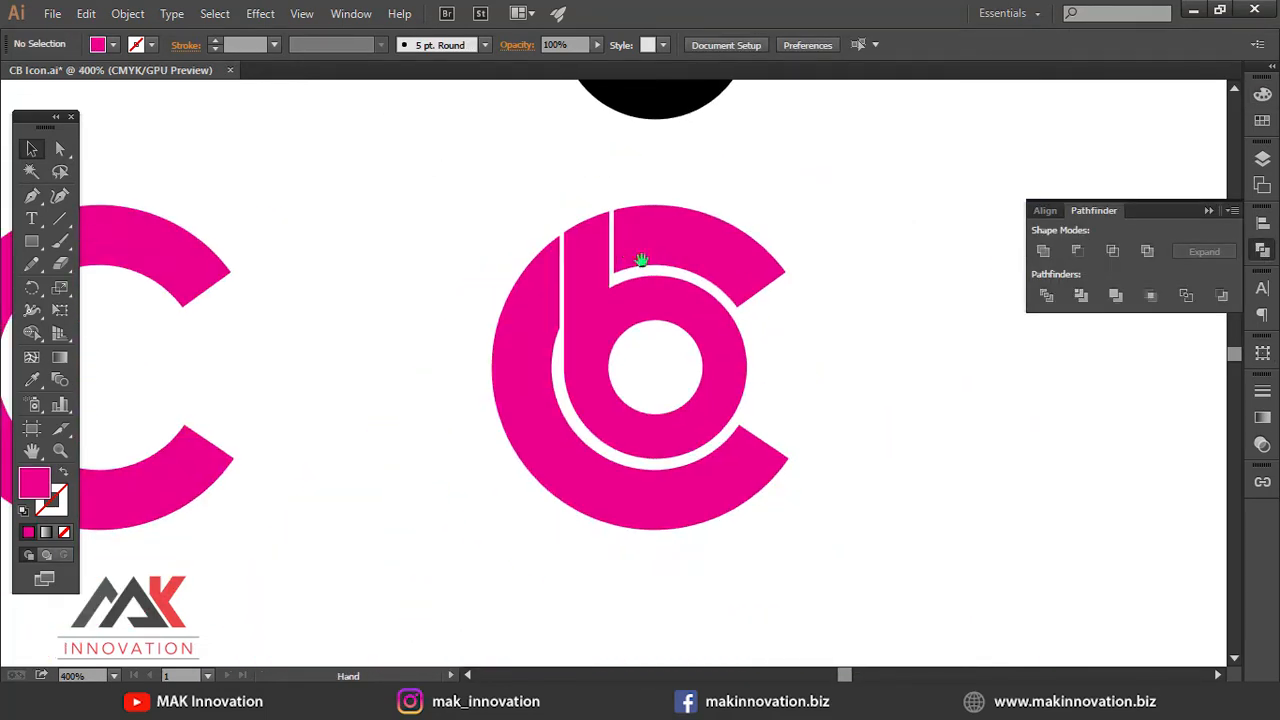
key("ctrl+minus")
left_click_drag(471, 340, 866, 557)
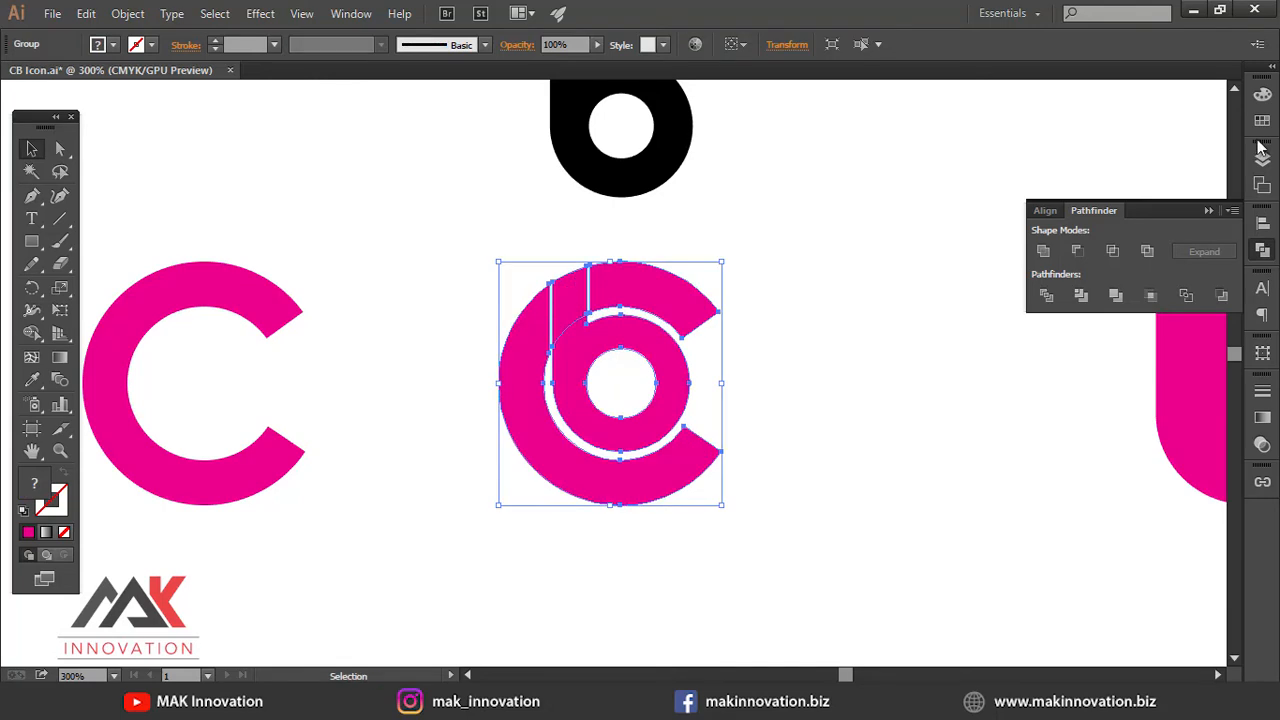
key("ctrl+y")
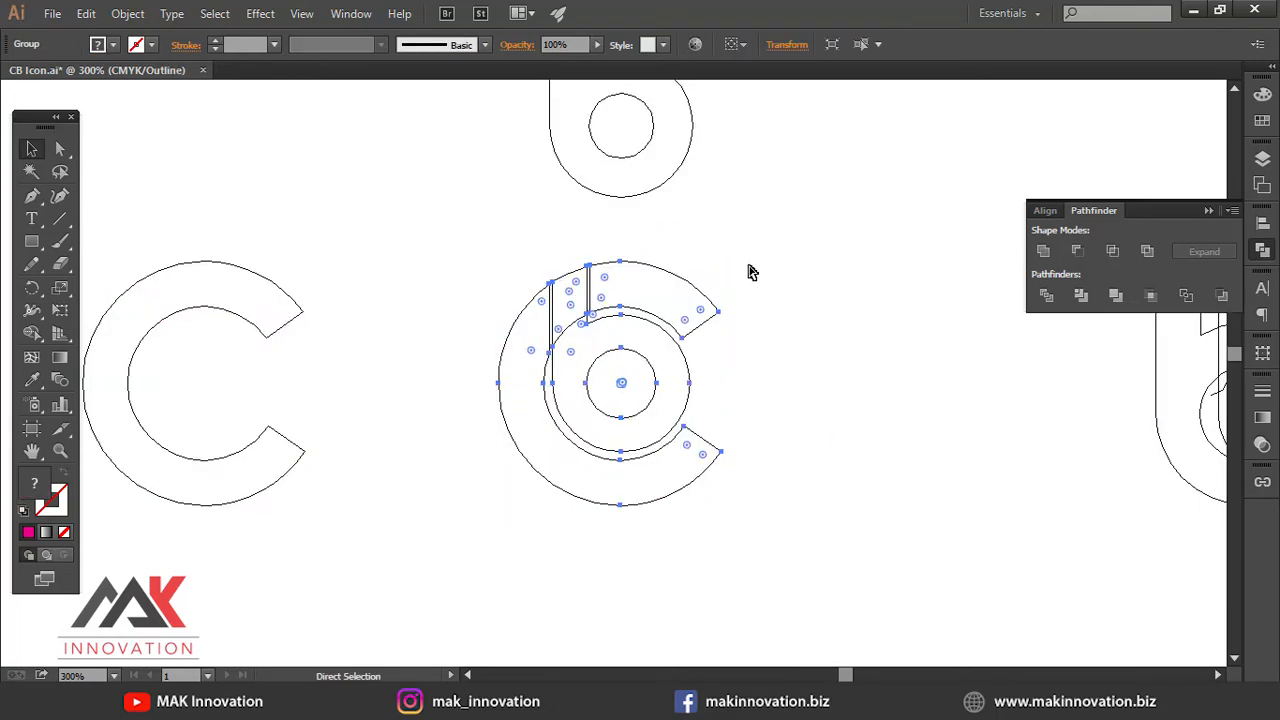
left_click(752, 272)
key("ctrl+y")
left_click(669, 357, "ctrl+alt")
left_click(634, 334)
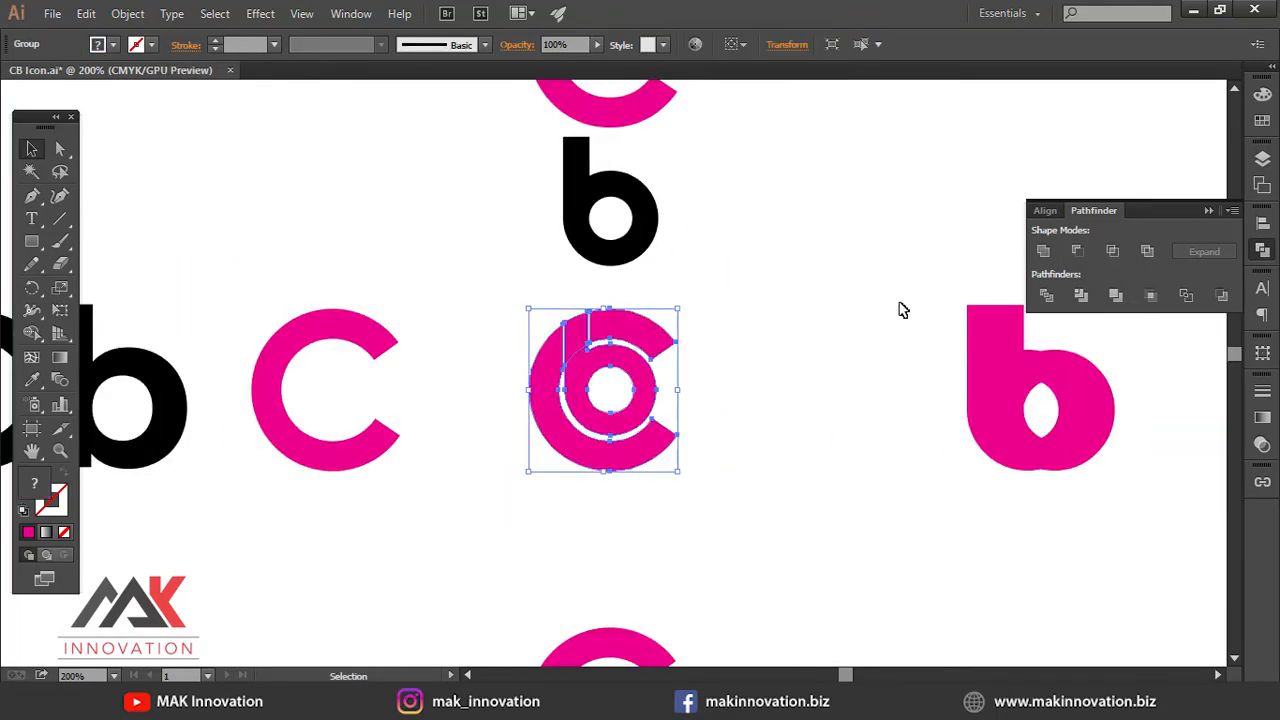
Step: Fill the CB logo with yellow (C 2.35, M 2.35, Y 76.47, K 0) and pull the b's inner circle out as a separate shape
left_click(1262, 95)
mouse_move(1076, 223)
left_mouse_down()
mouse_move(1147, 221)
mouse_move(1063, 222)
left_mouse_up()
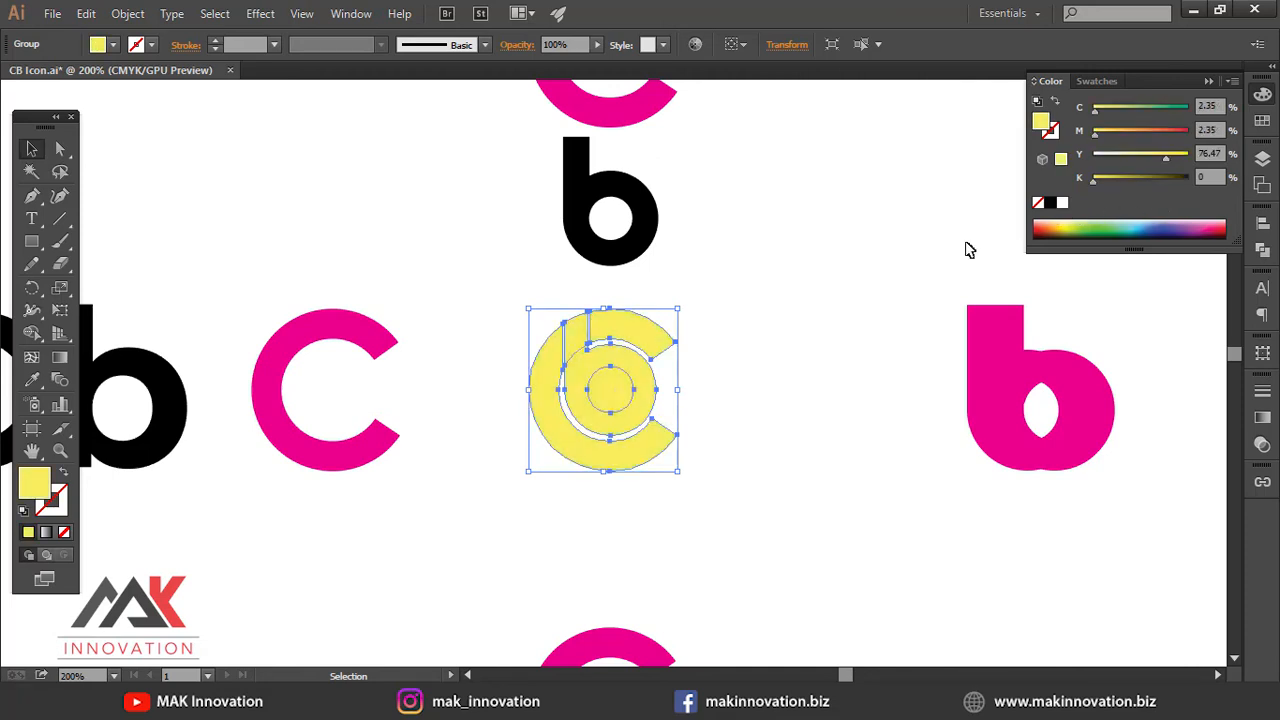
left_click(617, 392)
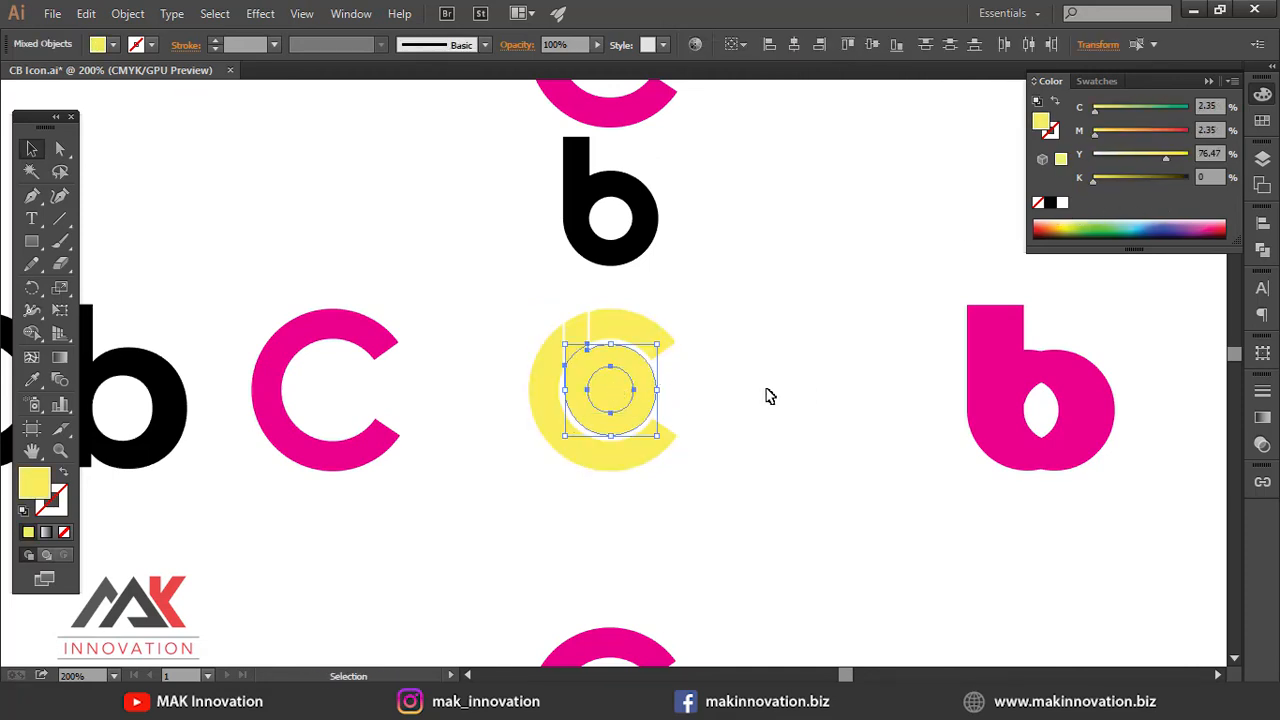
left_click(1262, 248)
left_click(663, 409, "ctrl")
right_click(634, 378)
left_click(683, 486)
left_click_drag(620, 374, 694, 374)
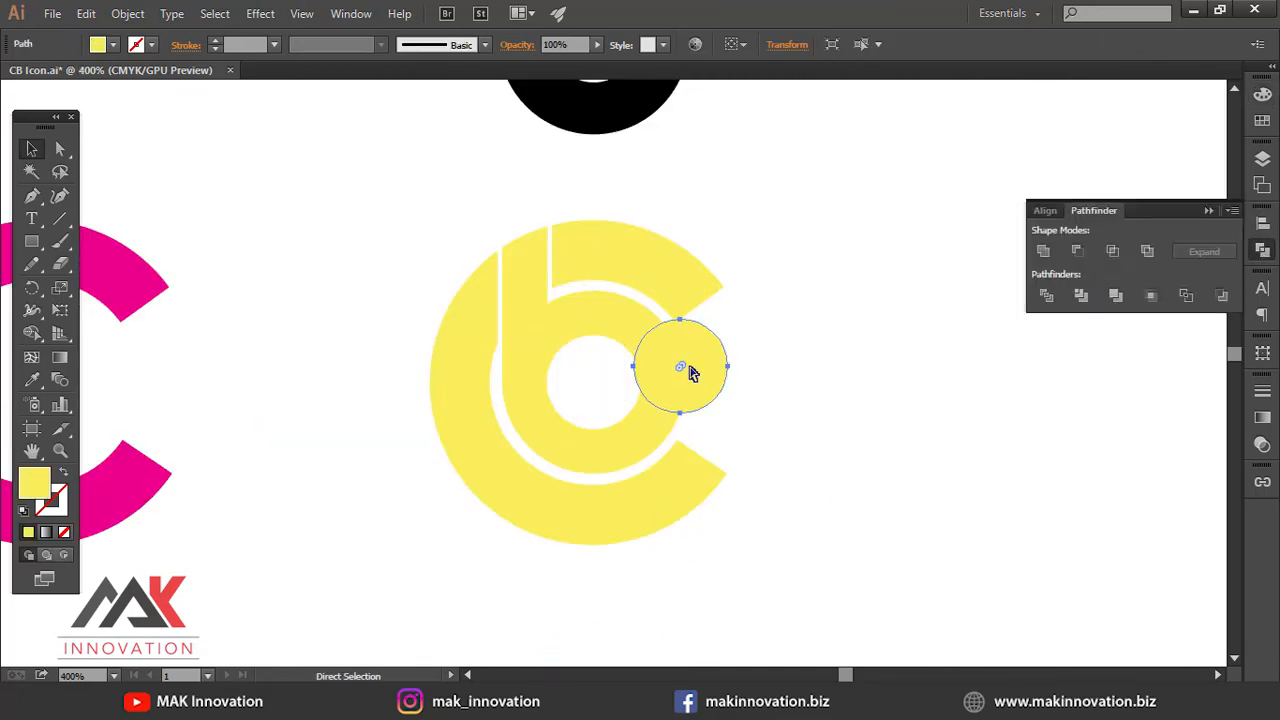
Step: Delete the loose yellow circle taken from the centre of the b
left_click(587, 424, "ctrl")
left_click_drag(492, 372, 707, 400)
left_click(542, 390)
left_click(810, 375)
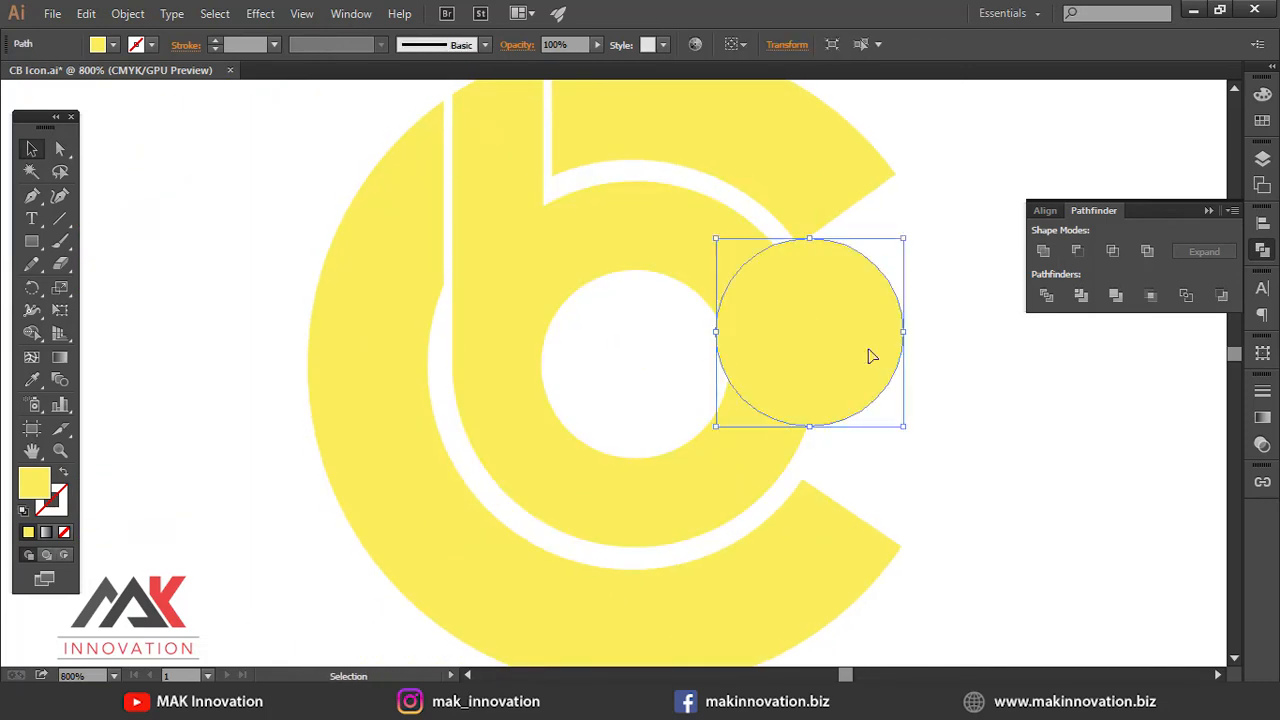
key("Delete")
Step: Fill all parts of the CB logo with black and group them
key("ctrl+minus")
left_click_drag(460, 266, 760, 560)
left_click(1262, 93)
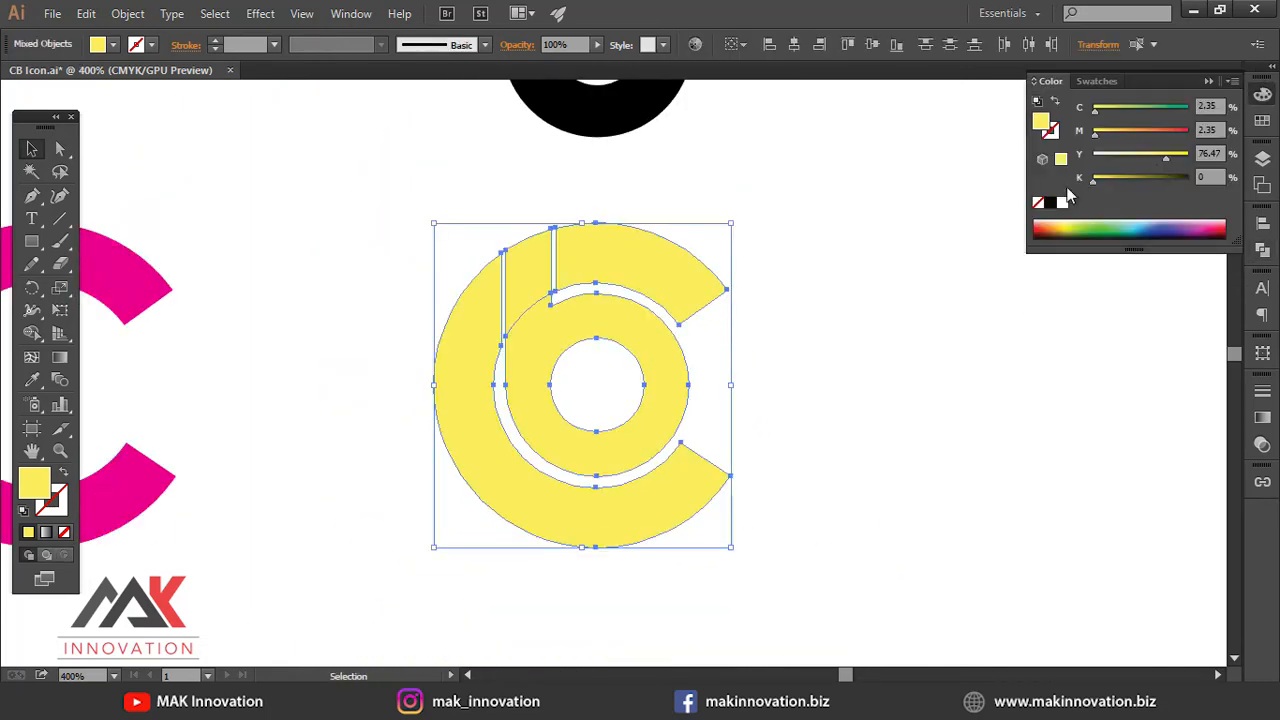
left_click(1050, 202)
mouse_move(1077, 225)
left_mouse_down()
mouse_move(1196, 220)
mouse_move(1080, 222)
left_mouse_up()
right_click(620, 300)
left_click(724, 382)
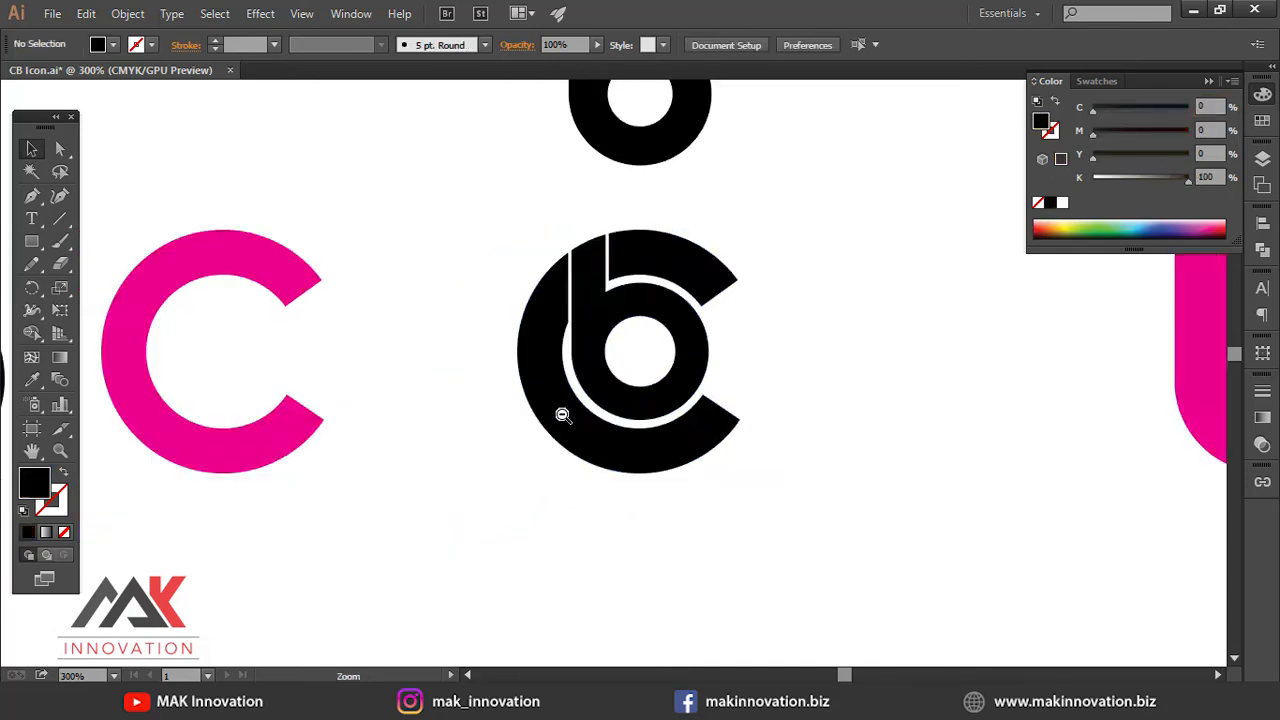
Step: Duplicate the wide bold CB text beside the original
key("ctrl+minus")
key("ctrl+minus")
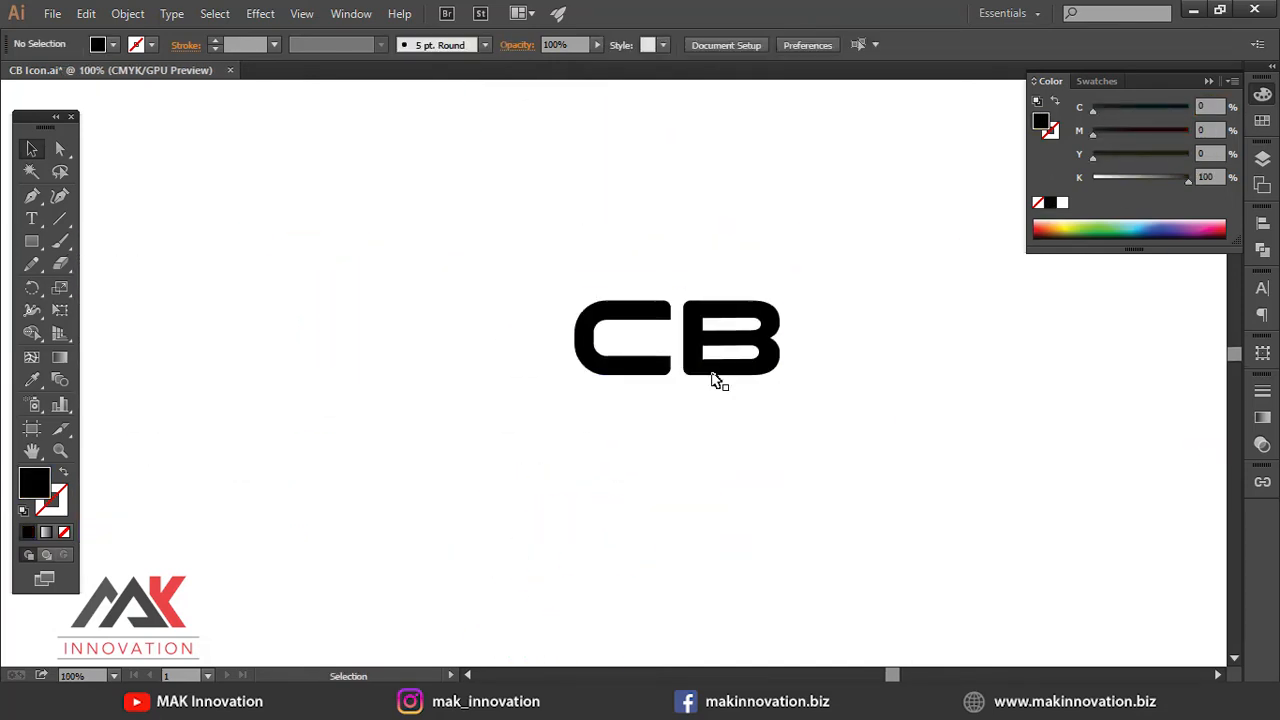
left_click_drag(719, 358, 366, 373)
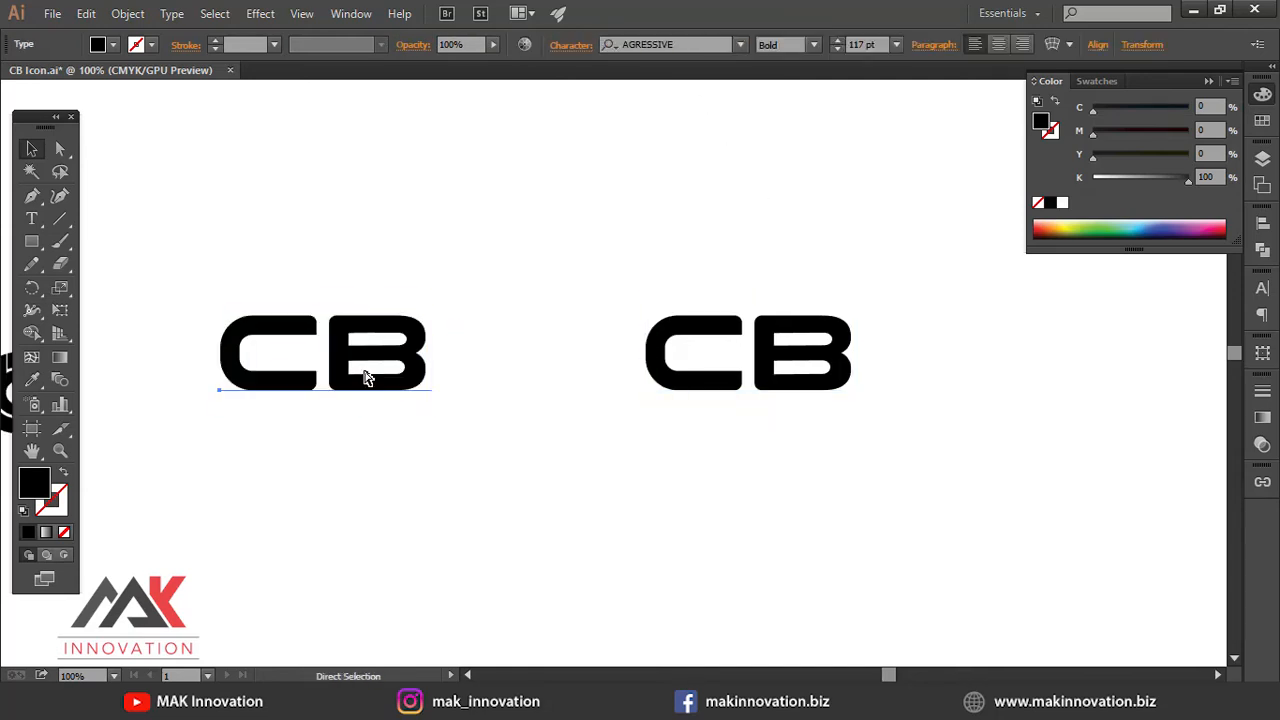
Step: Try converting one of the two CB texts to outlines
right_click(366, 372)
left_click(430, 501)
right_click(325, 378)
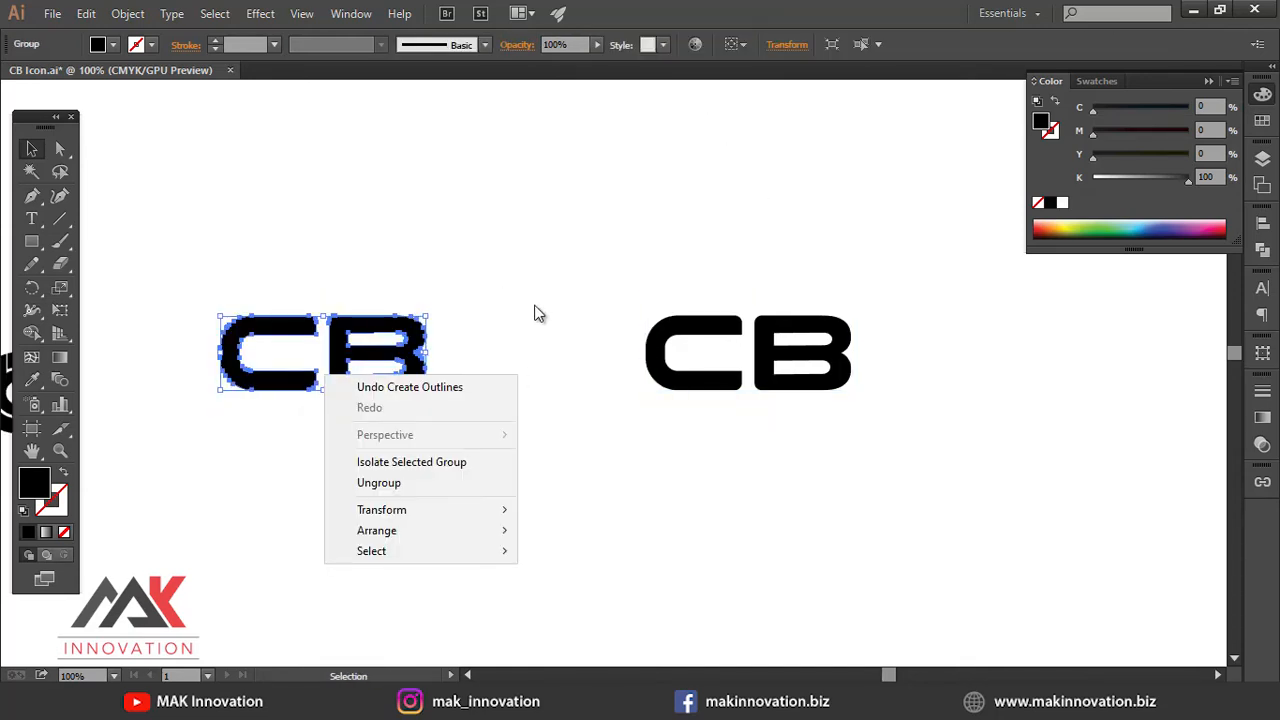
key("ctrl+z")
Step: Convert one of the two CB texts to outlines and ungroup its letters
right_click(665, 370)
left_click(700, 503)
key("ctrl+z")
left_click(425, 381)
left_click(700, 336)
scroll(600, 400, "right", 3)
right_click(537, 295)
left_click(600, 408)
Step: Move the outlined C upward so it sits higher than the B
key("ctrl+=")
scroll(580, 420, "up", 2)
left_click(595, 492)
left_click_drag(575, 491, 589, 453)
key("ctrl+shift+a")
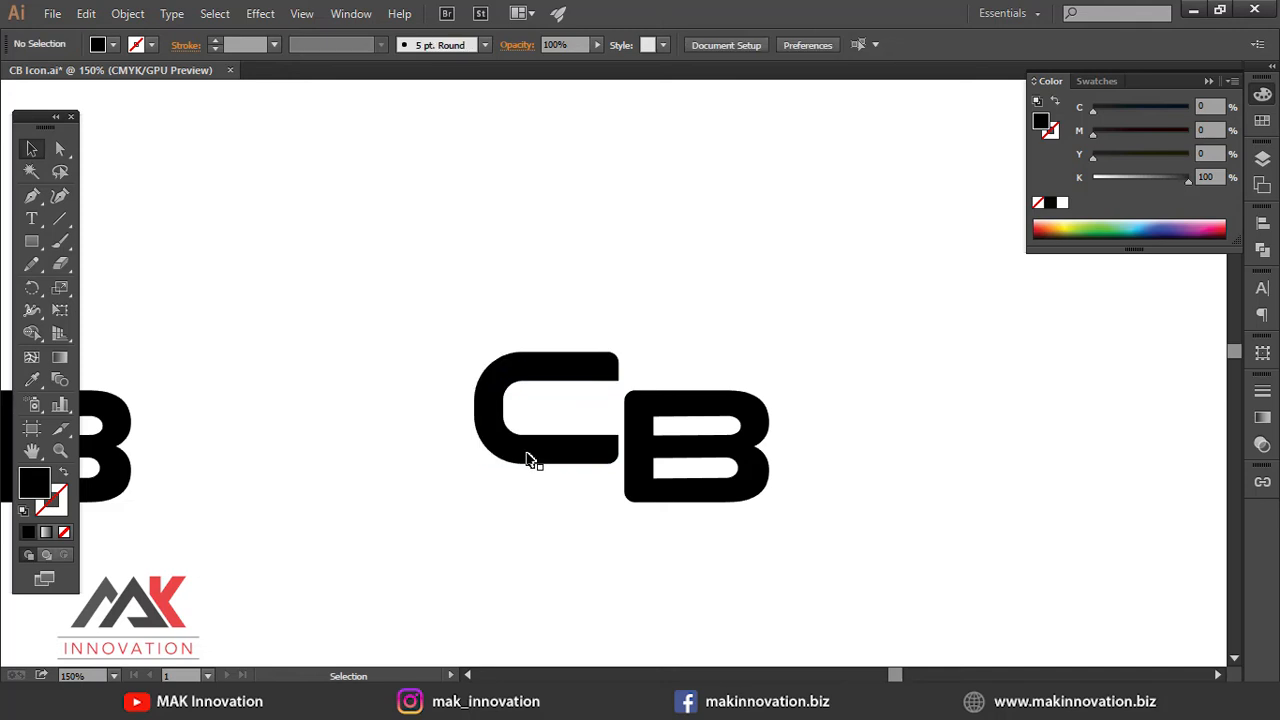
Step: Move the C towards the B until its lower arm overlaps the B's stem
left_click(712, 435)
key("ctrl+=")
scroll(666, 510, "up", 2)
scroll(580, 500, "left", 2)
left_click_drag(509, 440, 556, 440)
left_click(794, 403)
left_click(686, 437)
left_click(837, 420)
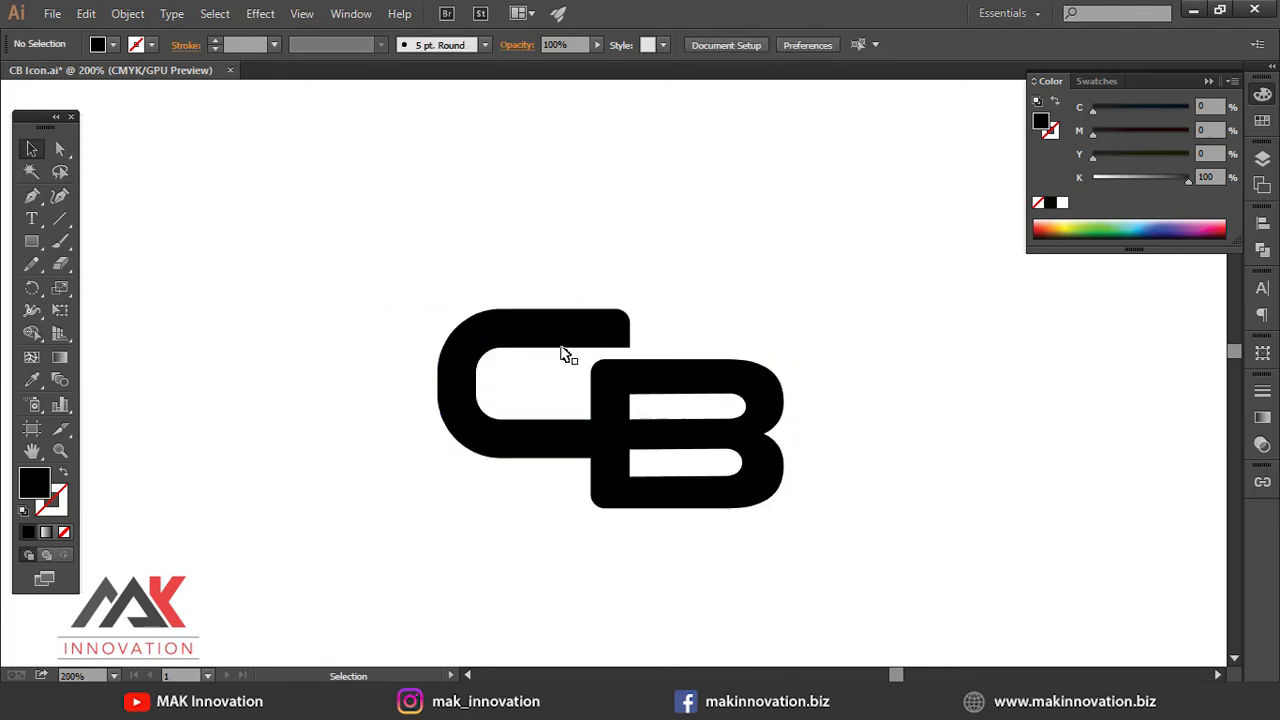
Step: Duplicate the overlapping C and B beside the original pair
left_click_drag(612, 371, 588, 309)
left_click(491, 271)
left_click_drag(351, 220, 840, 497)
left_click_drag(651, 417, 594, 503)
key("ctrl+z")
Step: Try to cut away the B's stem by subtracting a tall rectangle drawn over it with Minus Front
left_click(584, 374)
key("m")
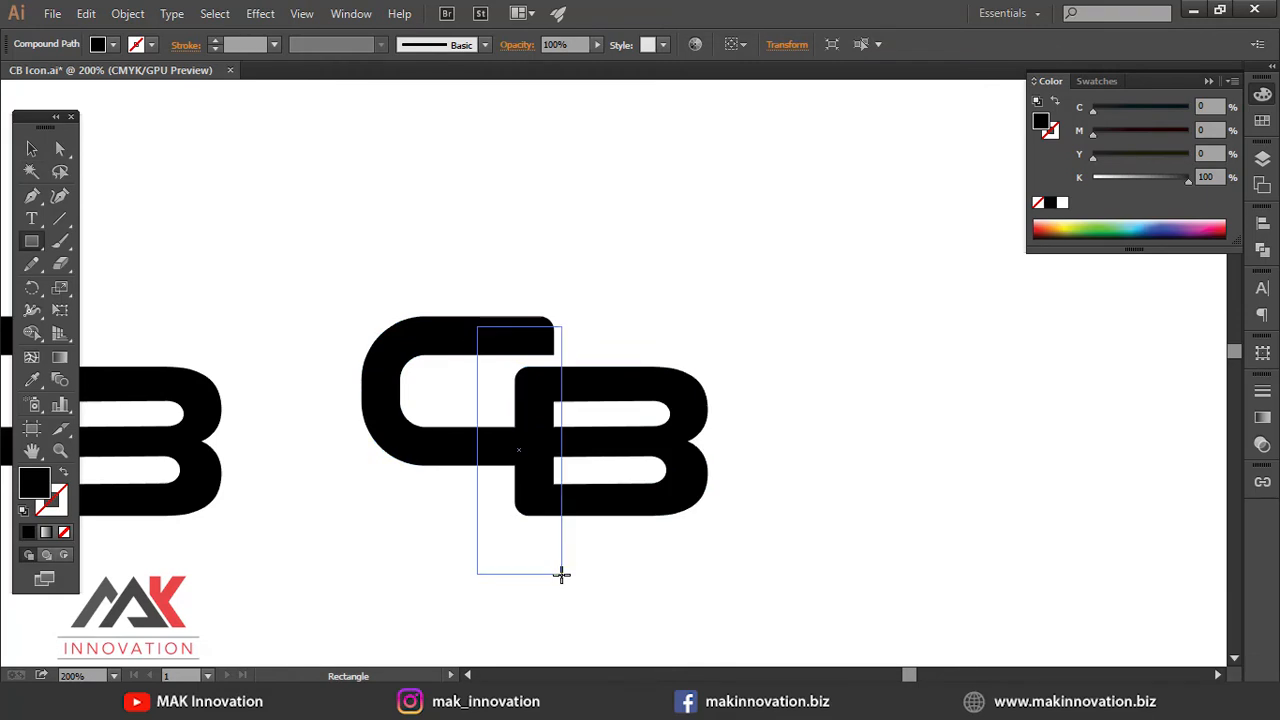
left_click_drag(557, 580, 557, 580)
key("v")
left_click(606, 507, "shift")
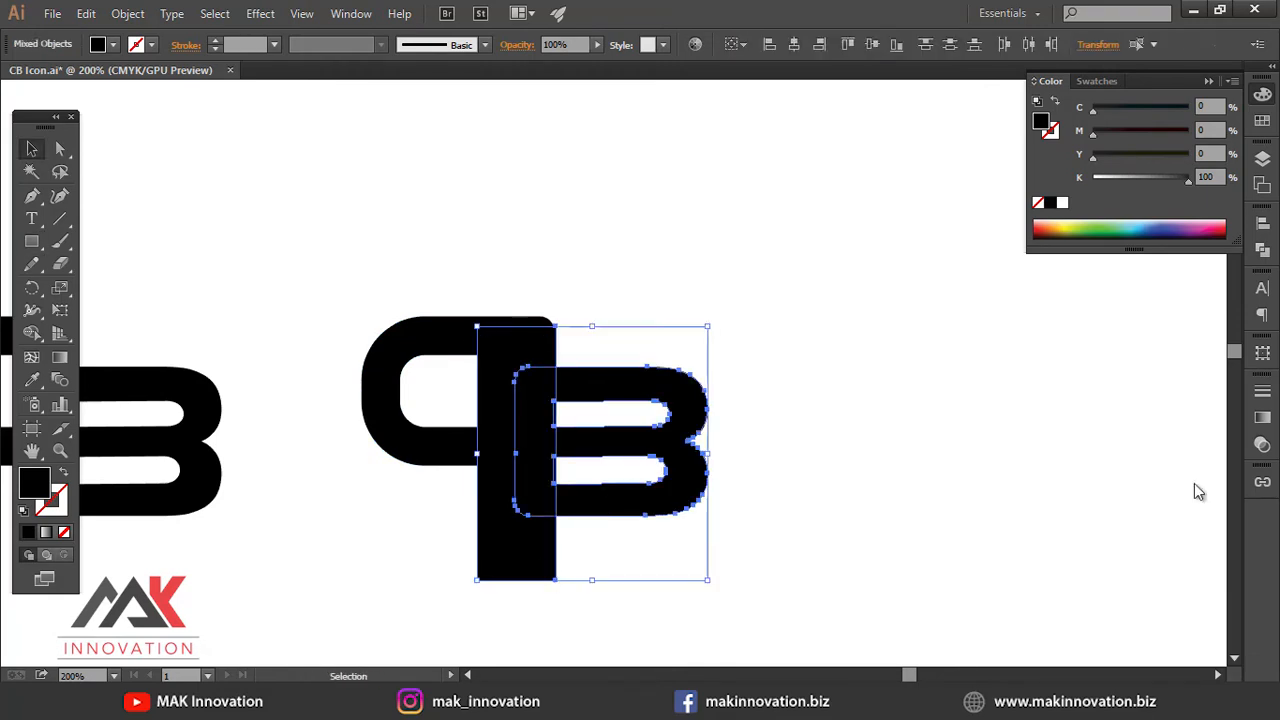
left_click(1261, 252)
left_click(1078, 251)
key("ctrl+shift+a")
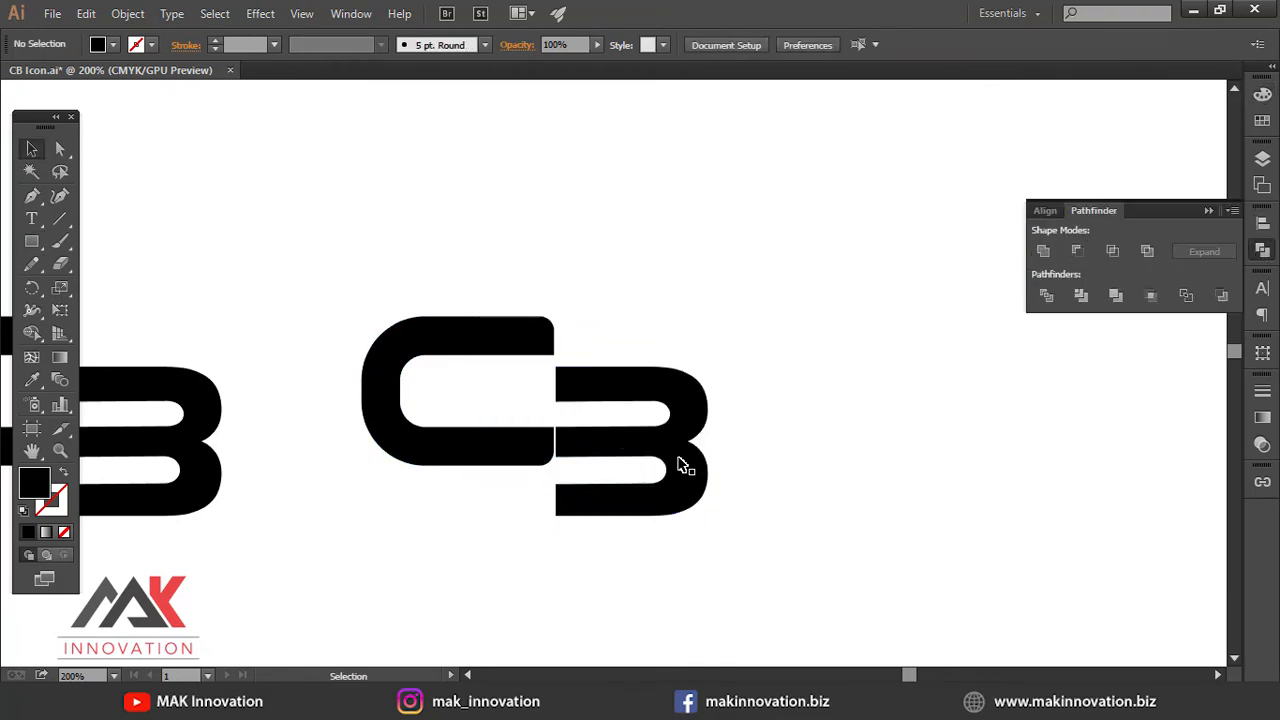
Step: Undo the Minus Front cut and the rectangle drawn over the B's stem
key("ctrl+z")
left_click(777, 451)
key("ctrl+z")
key("ctrl+z")
key("ctrl+z")
Step: Give the C a 2 pt white stroke to form a gap where it crosses the B
left_click(468, 448)
left_click(1262, 391)
left_click(28, 532)
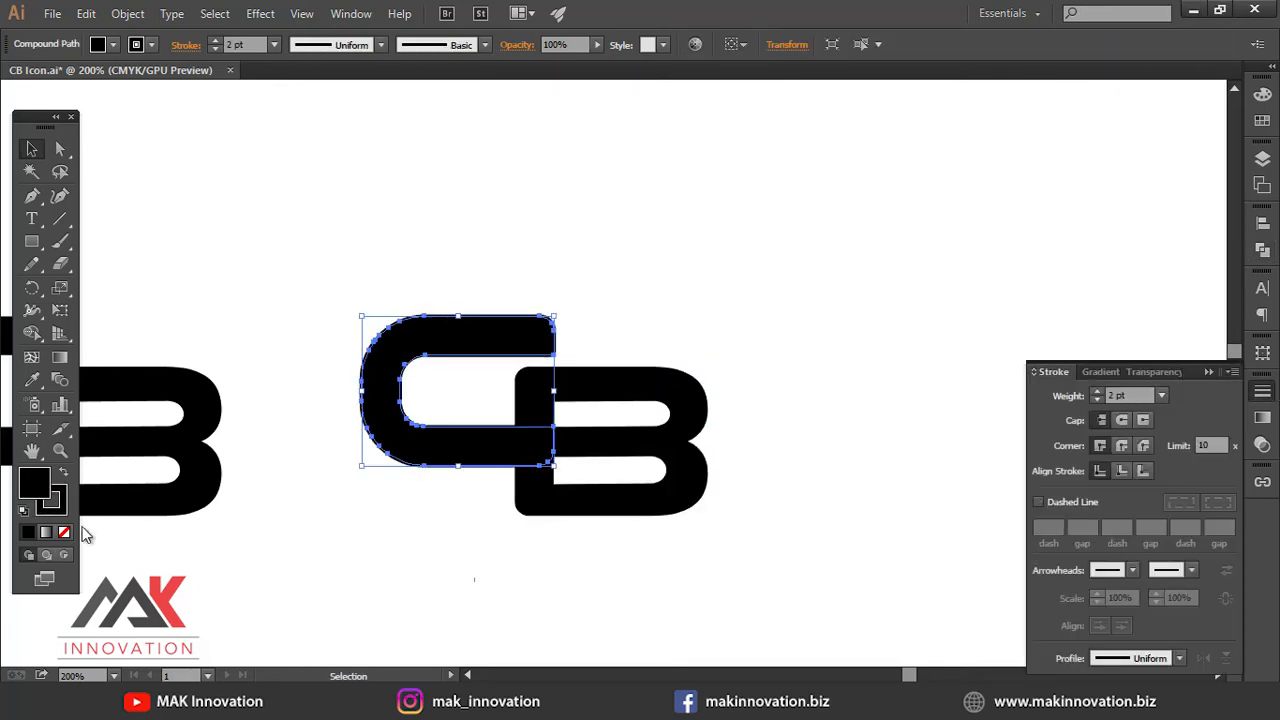
left_click(1062, 203)
left_click(829, 300)
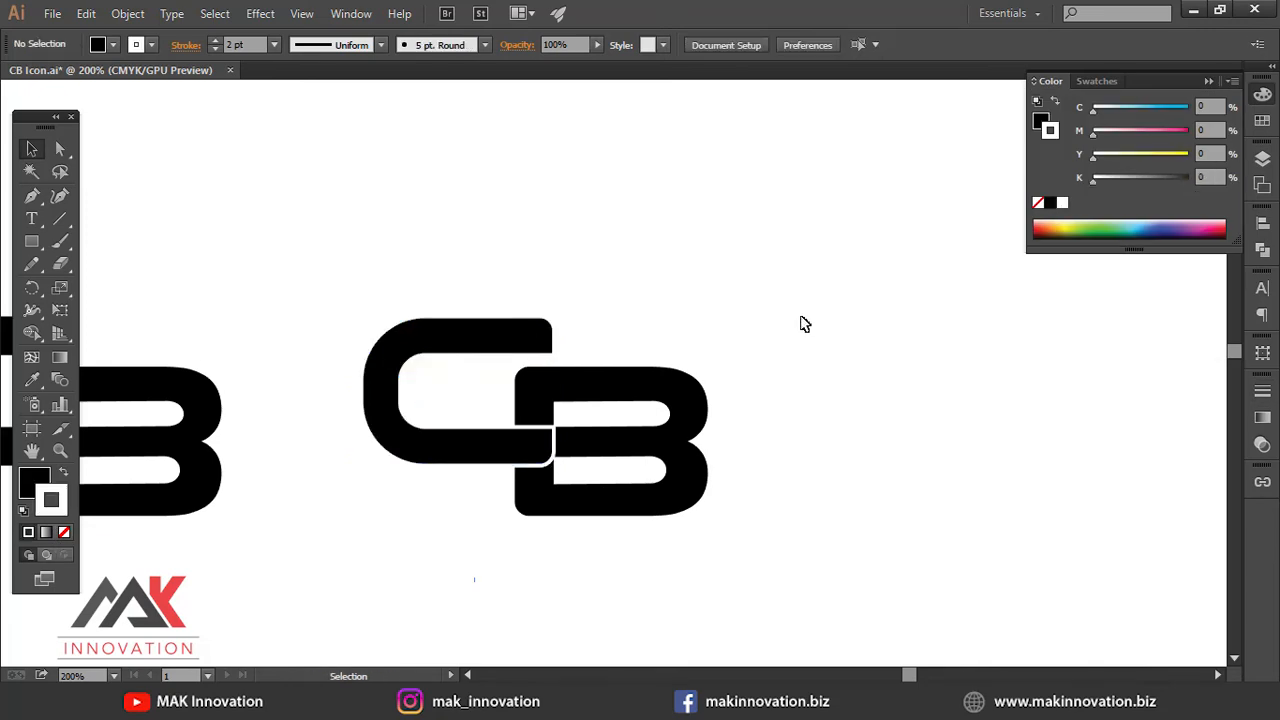
left_click(624, 498)
left_click(517, 359)
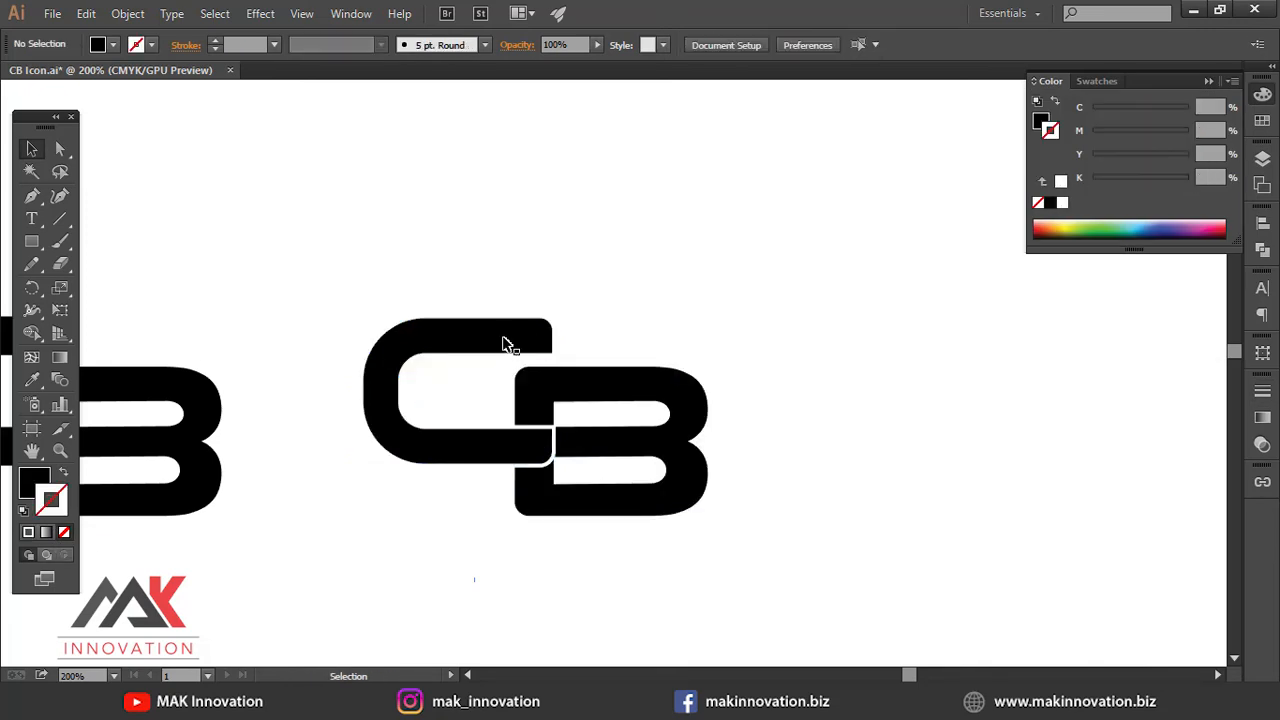
left_click_drag(545, 460, 610, 442)
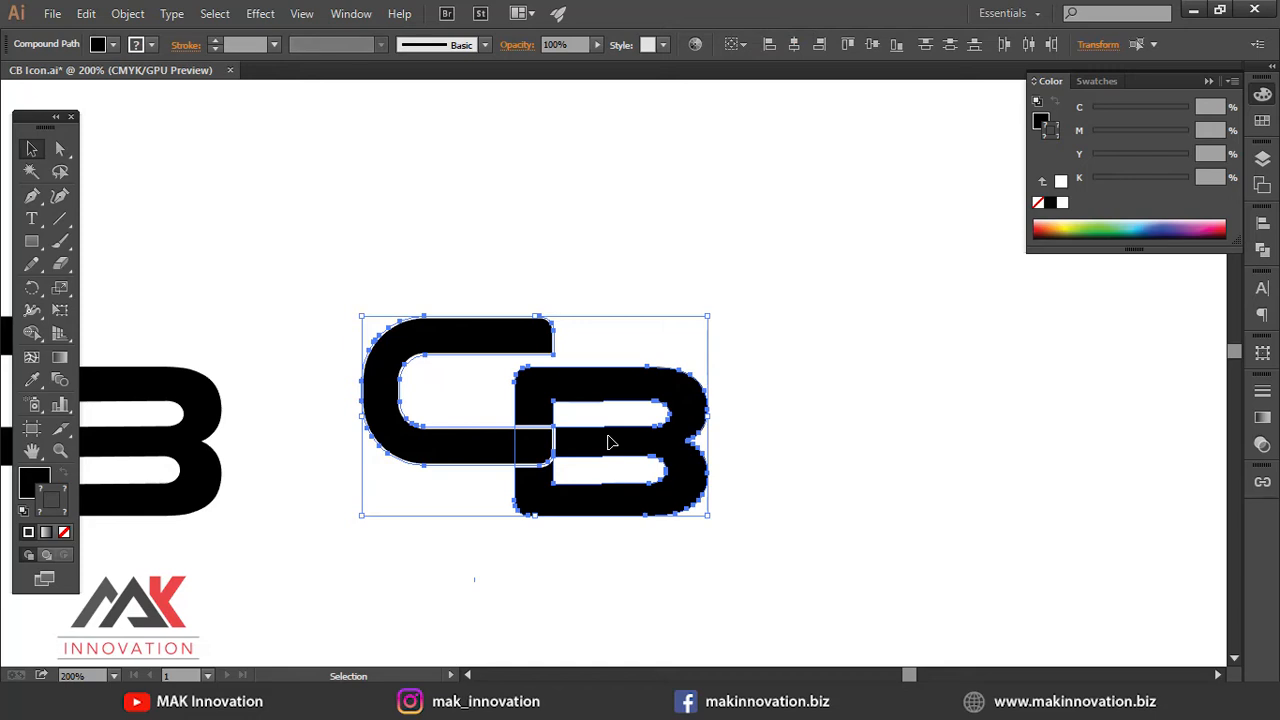
left_click(788, 420)
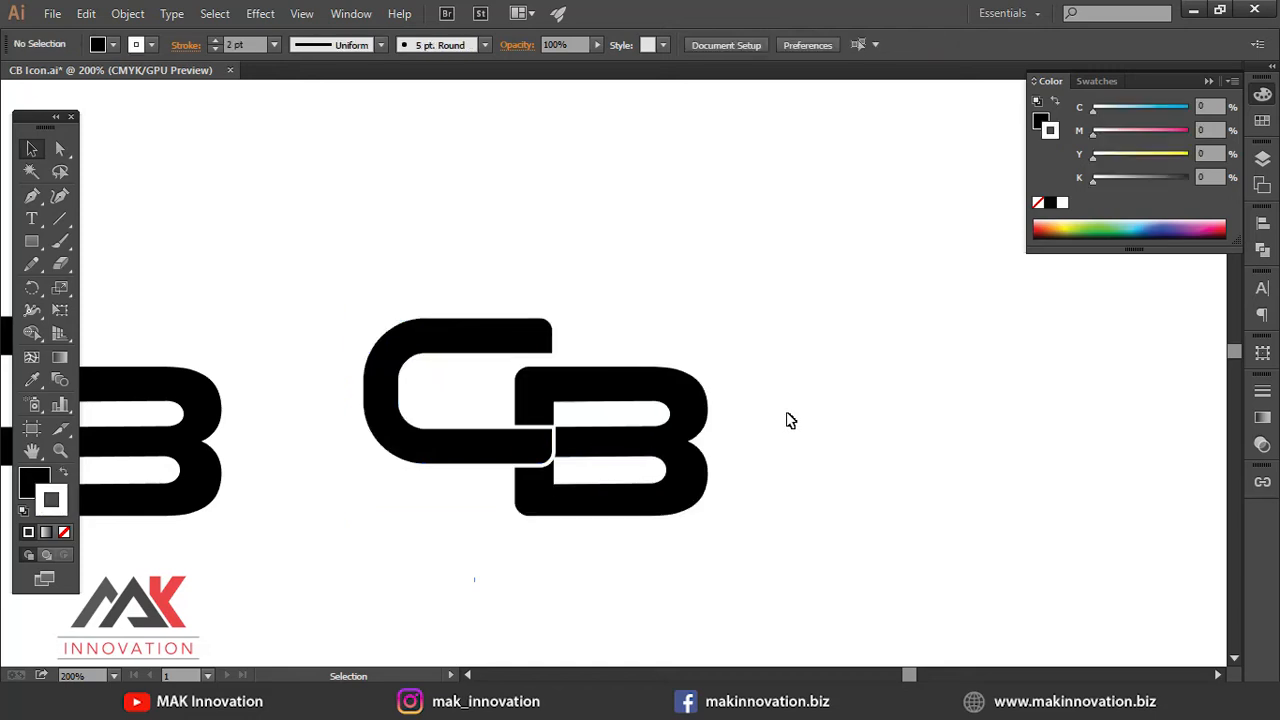
Step: Expand the C with its 2 pt white stroke into shapes and ungroup them
left_click(520, 416)
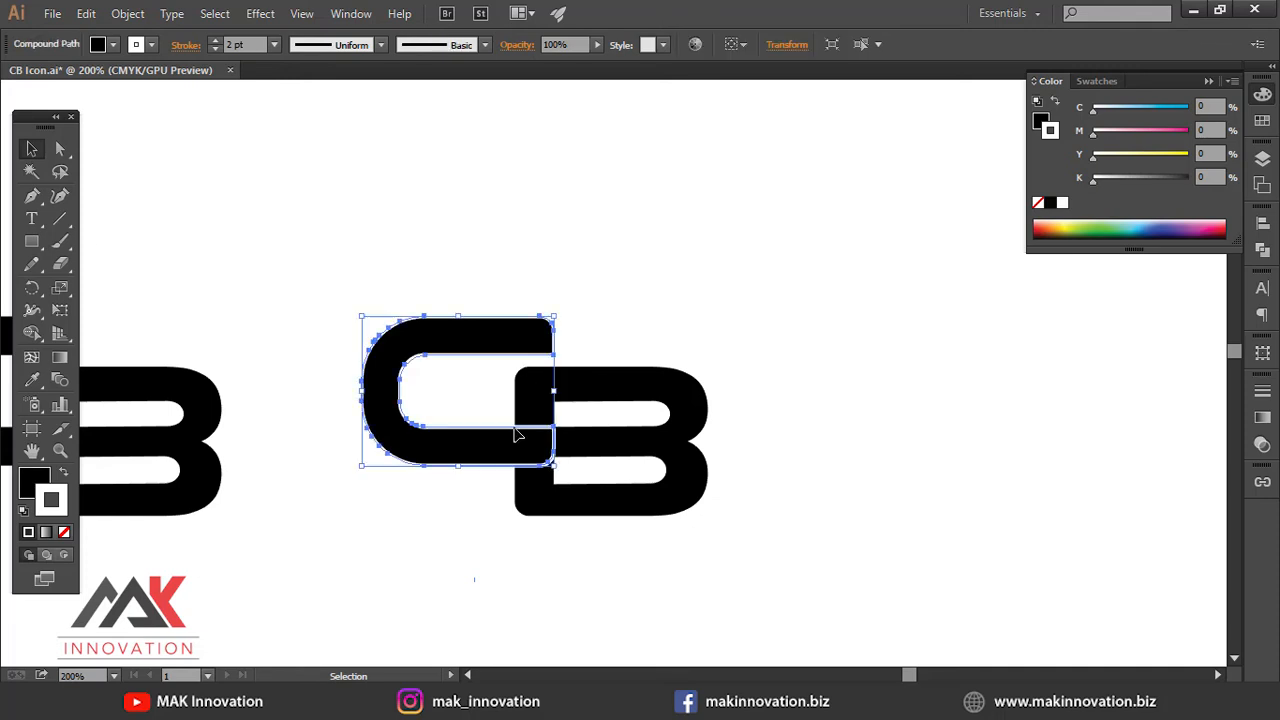
left_click(127, 13)
left_click(171, 223)
right_click(466, 327)
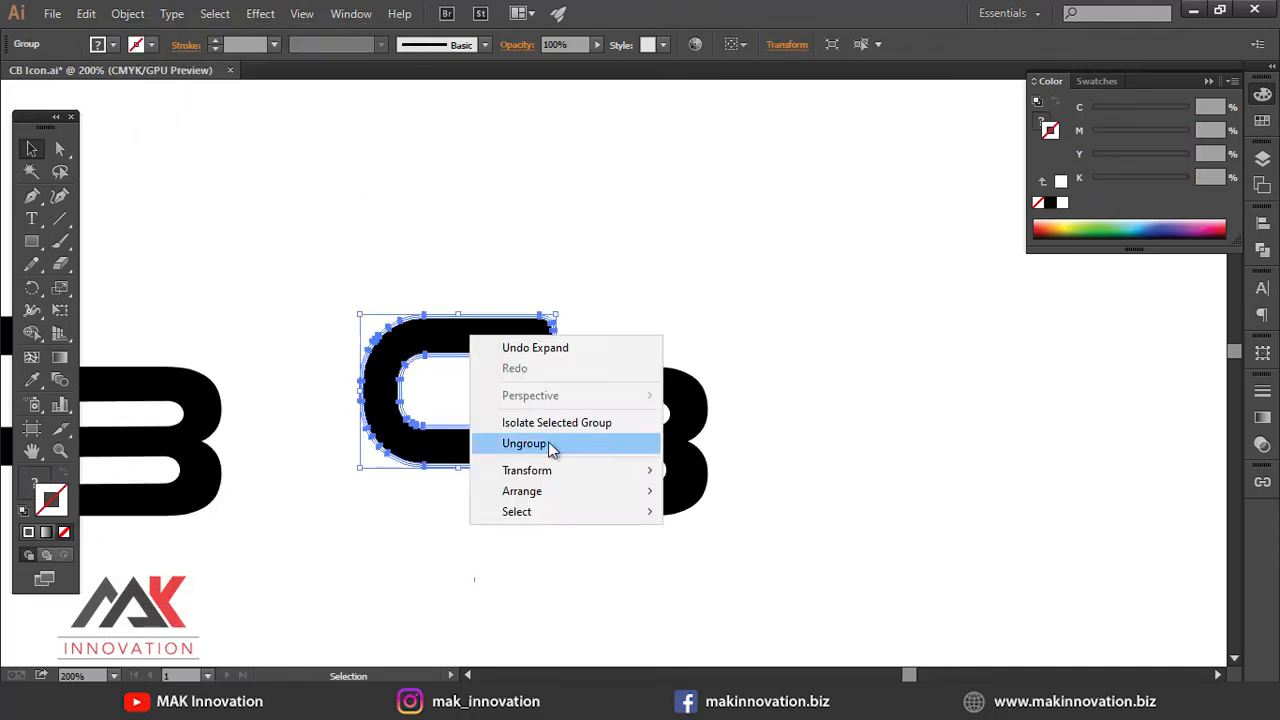
left_click(551, 443)
left_click(491, 334)
key("ctrl+plus")
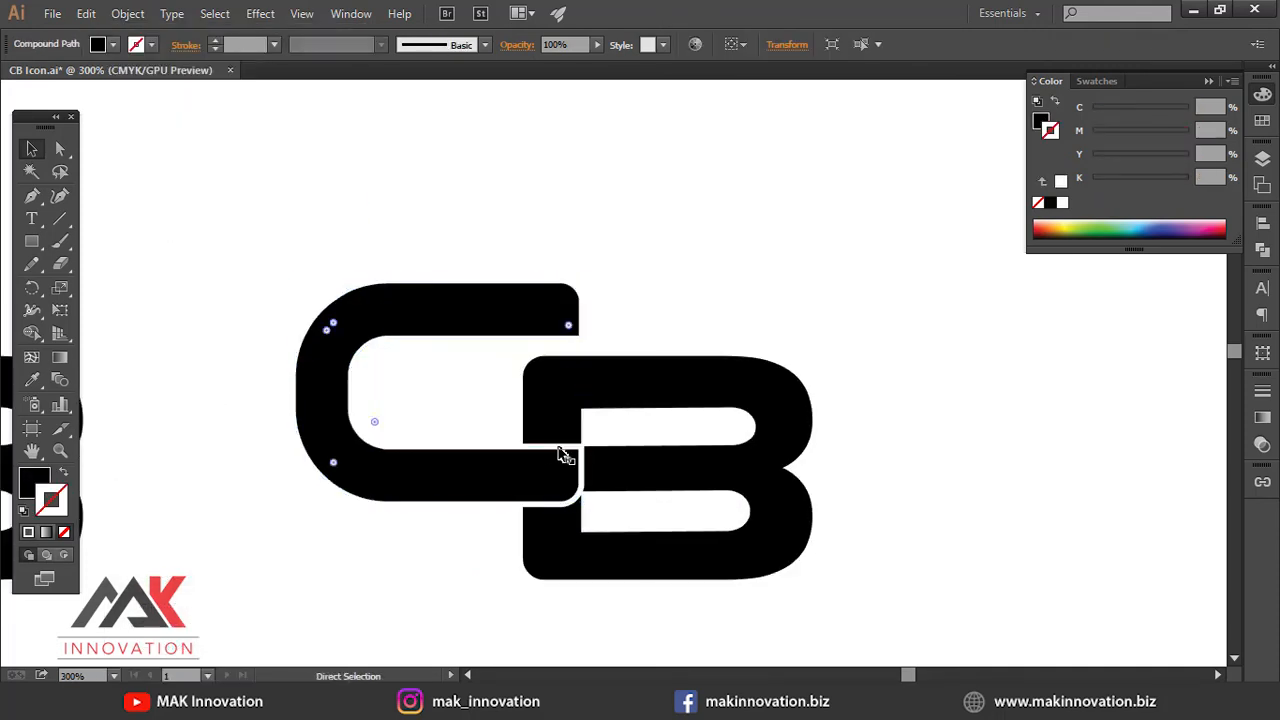
Step: Subtract the expanded 2 pt stroke shape from the B with Minus Front
left_click(642, 452, "shift")
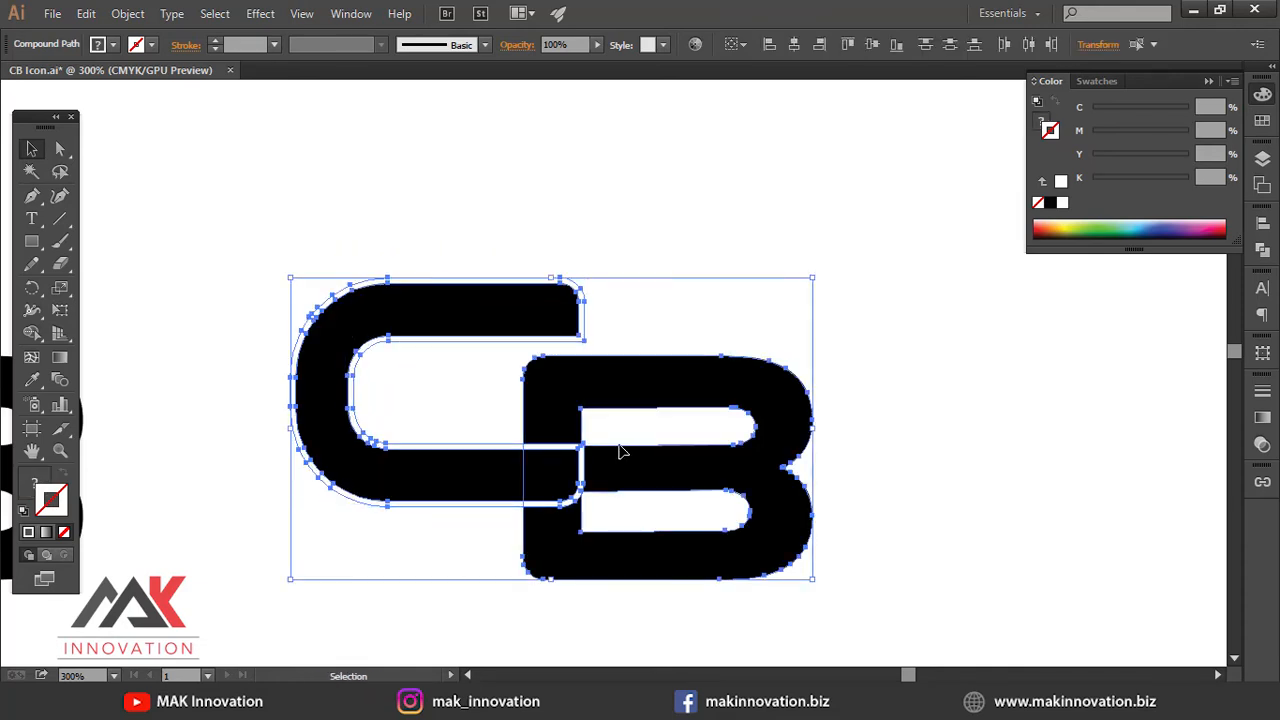
left_click(1262, 288)
left_click(1080, 296)
key("ctrl+shift+a")
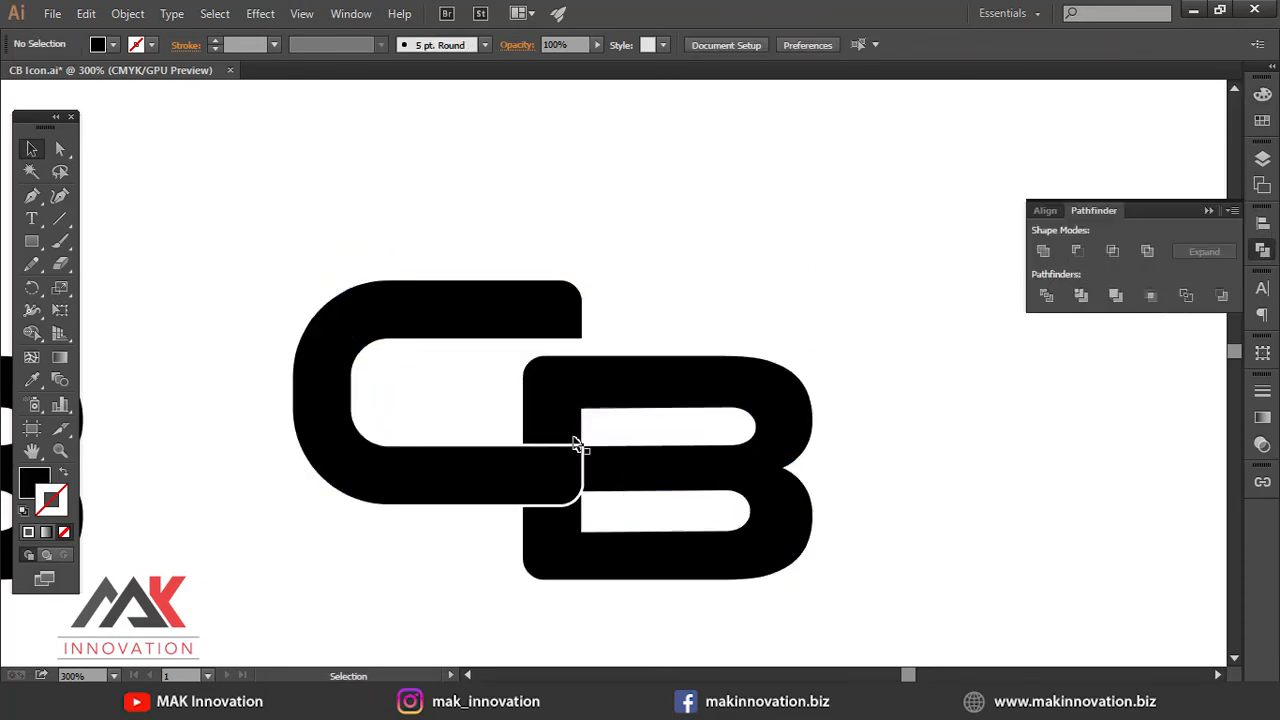
Step: Increase the weight of the C's white stroke
left_click(707, 482)
left_click(486, 480)
left_click(1262, 390)
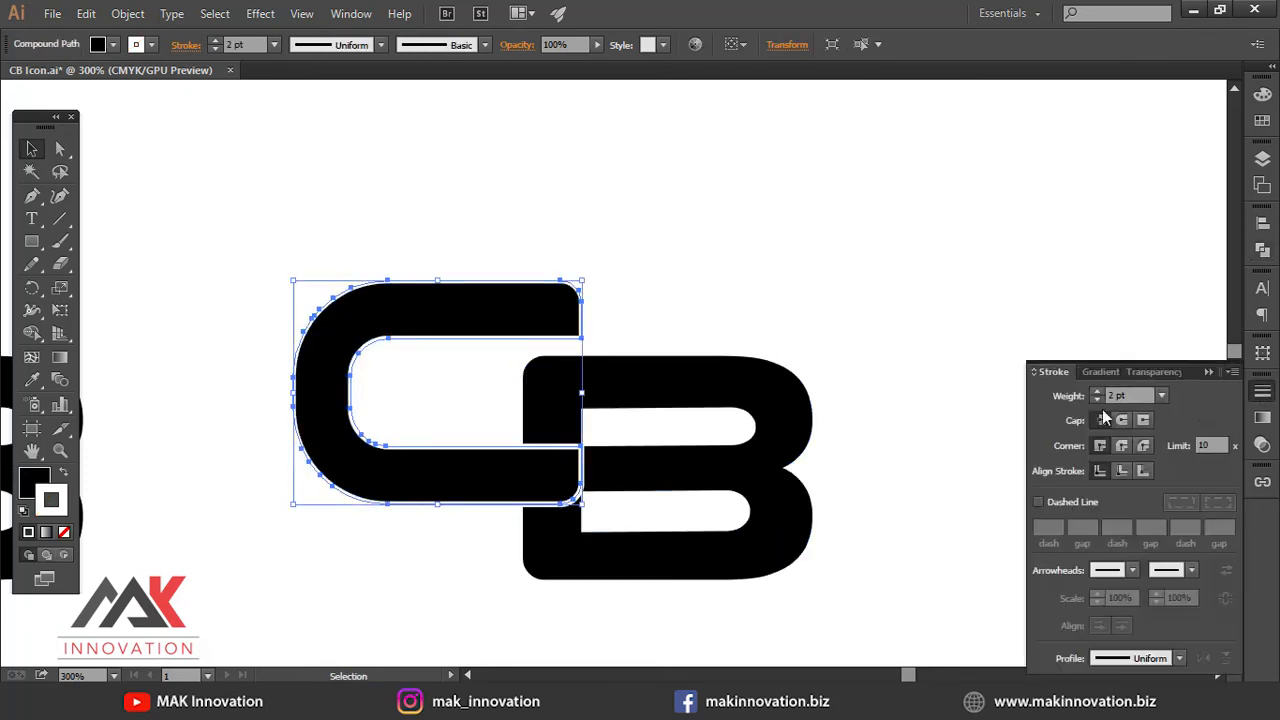
left_click(1094, 380)
left_click(1262, 390)
Step: Expand the C's thicker white stroke and subtract it from the B to cut a wider gap around the C
left_click(127, 13)
left_click(158, 213)
key("Return")
key("ctrl+z")
key("ctrl+a")
key("ctrl+shift+a")
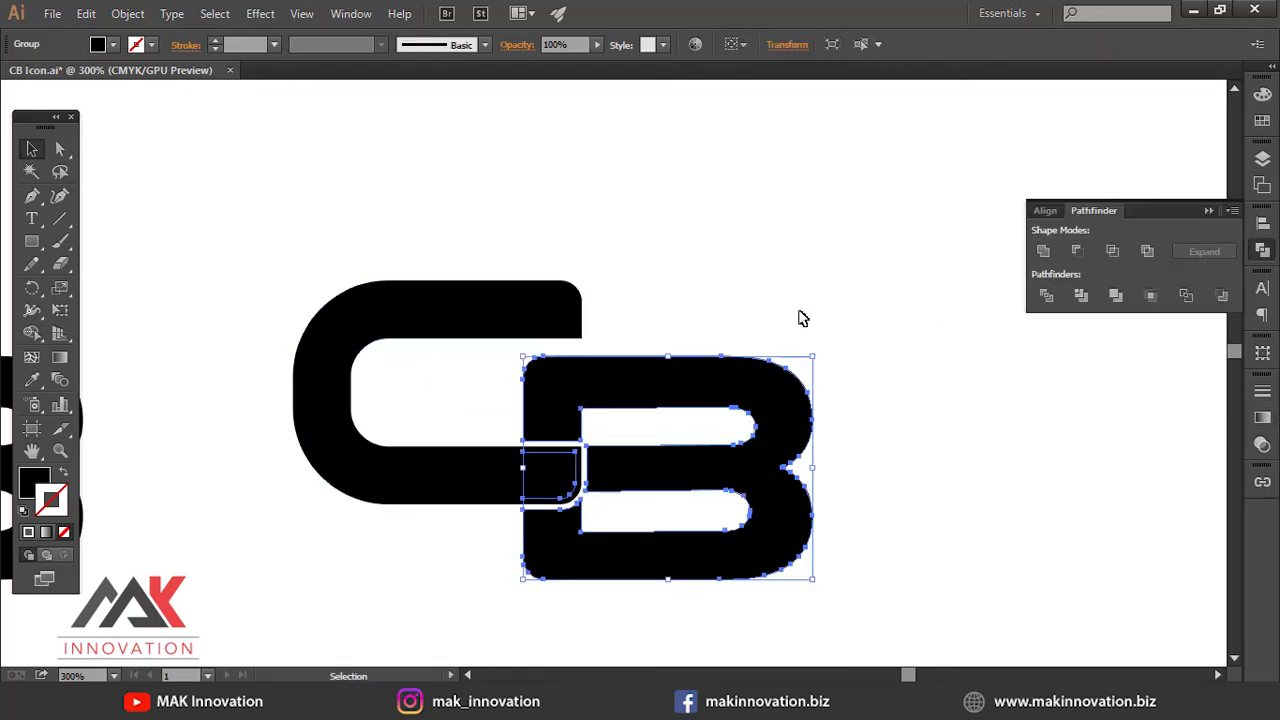
Step: Fill the C with purple to tell it apart from the B's pieces
left_click(583, 474)
left_click(553, 328)
left_click(1262, 94)
left_click(1182, 232)
left_click(1212, 230)
Step: Ungroup the B's pieces and subtract the small black piece from the lower arm of the C
right_click(552, 476)
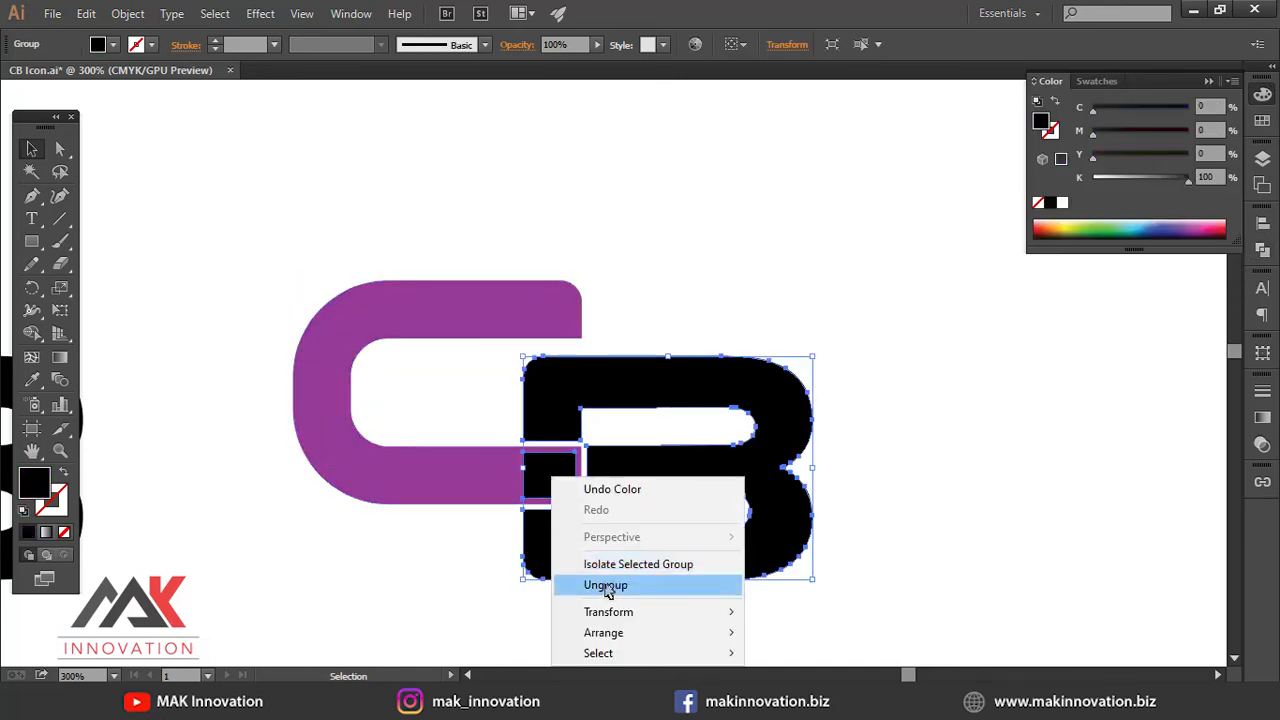
left_click(600, 583)
left_click(538, 481)
key("Delete")
left_click(540, 484)
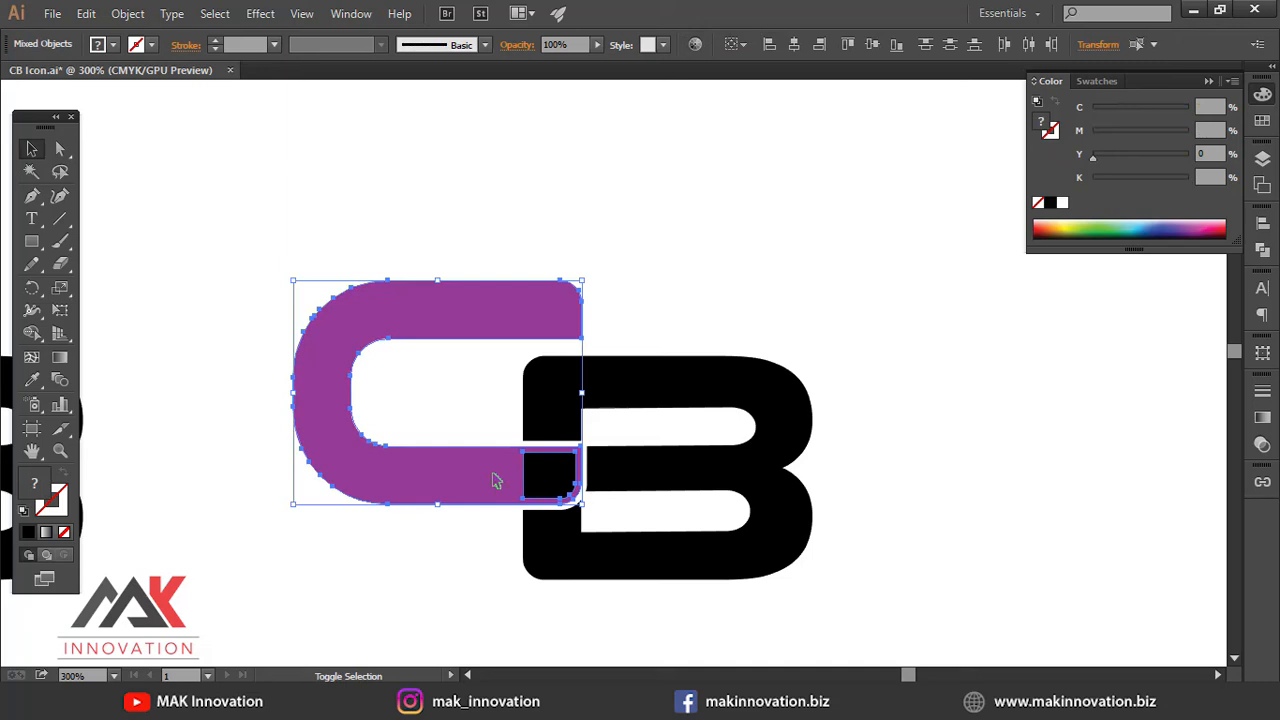
left_click(1262, 249)
left_click(1030, 436)
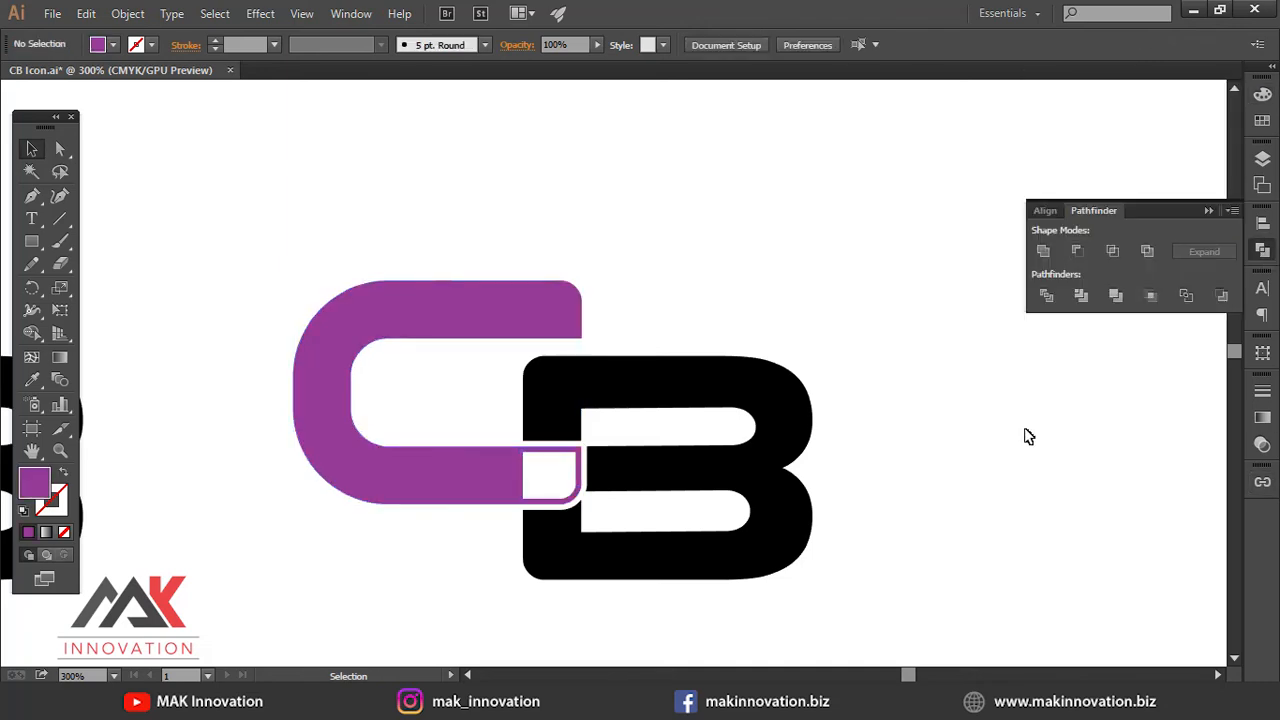
left_click(703, 490)
left_click(566, 420)
left_click(883, 490)
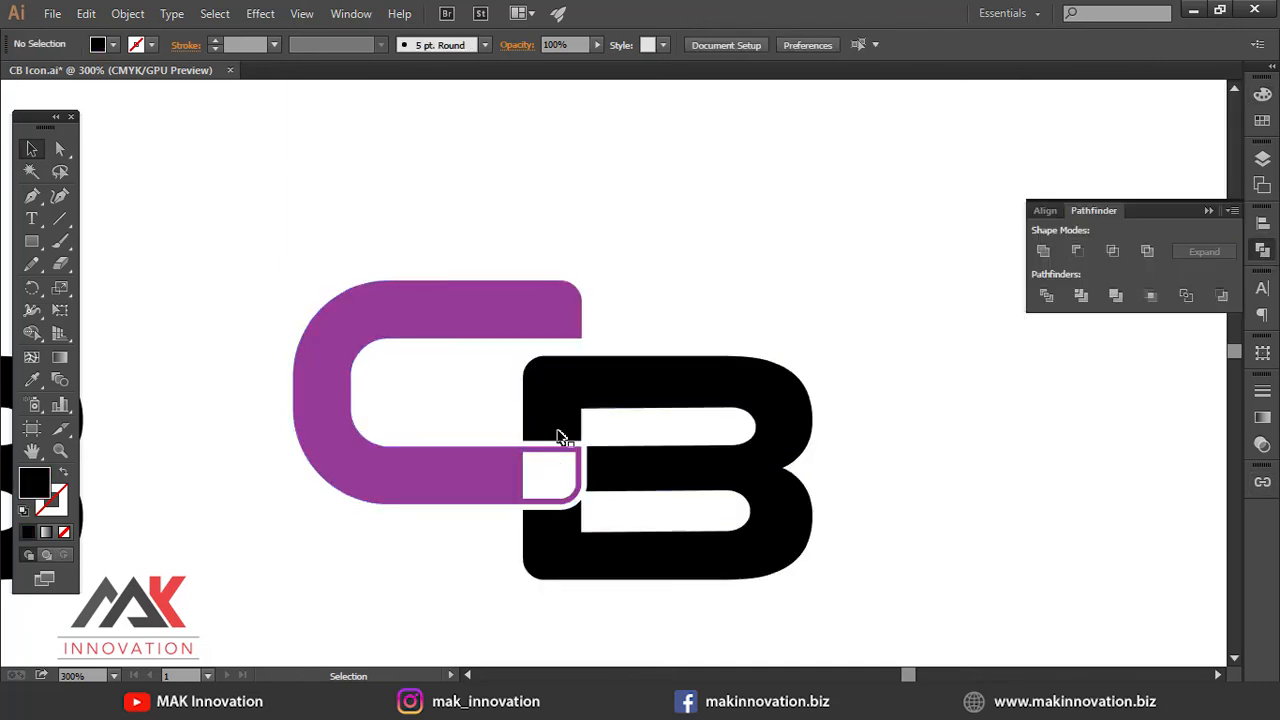
Step: Fill the C with red (C 0, M 100, Y 100, K 0)
left_click(494, 332)
left_click(1262, 94)
left_click_drag(1157, 150, 1207, 157)
left_click(549, 346)
left_click(540, 324)
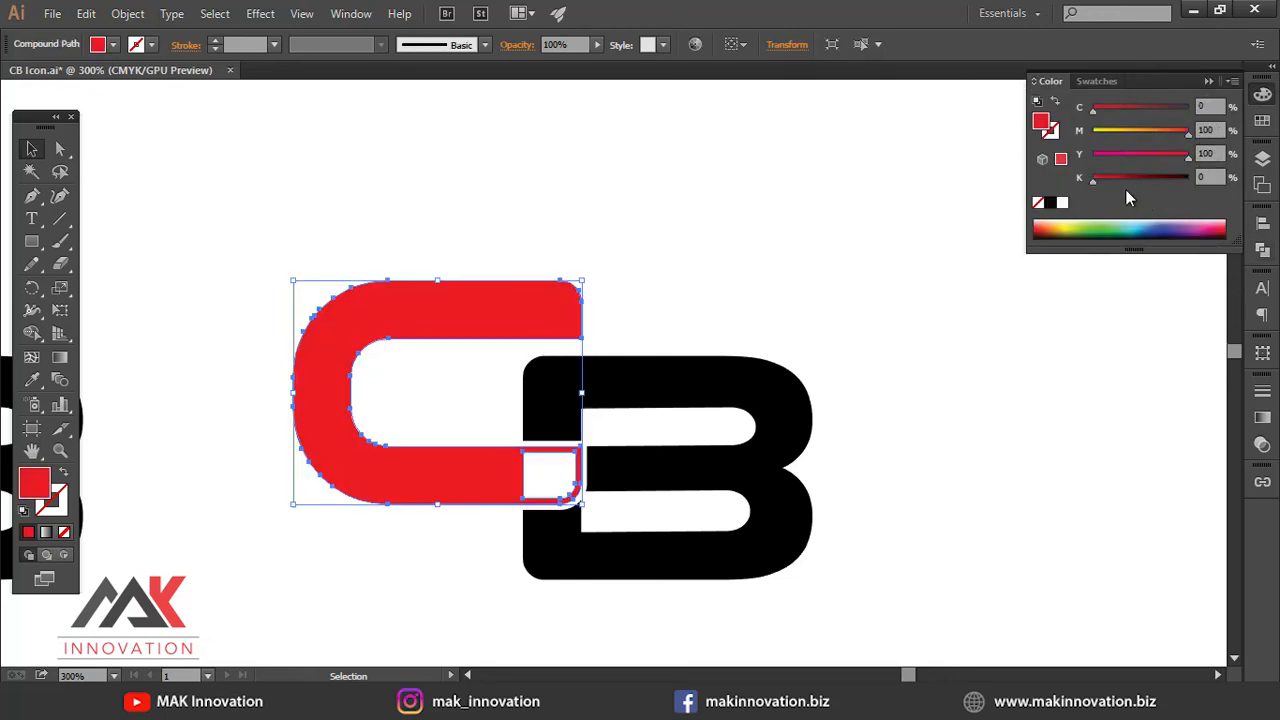
Step: Fill the B's pieces with blue (C 90.2, M 80.39, Y 0, K 0)
left_click(680, 420)
left_click(680, 385)
left_click(1157, 218)
key("ctrl+shift+a")
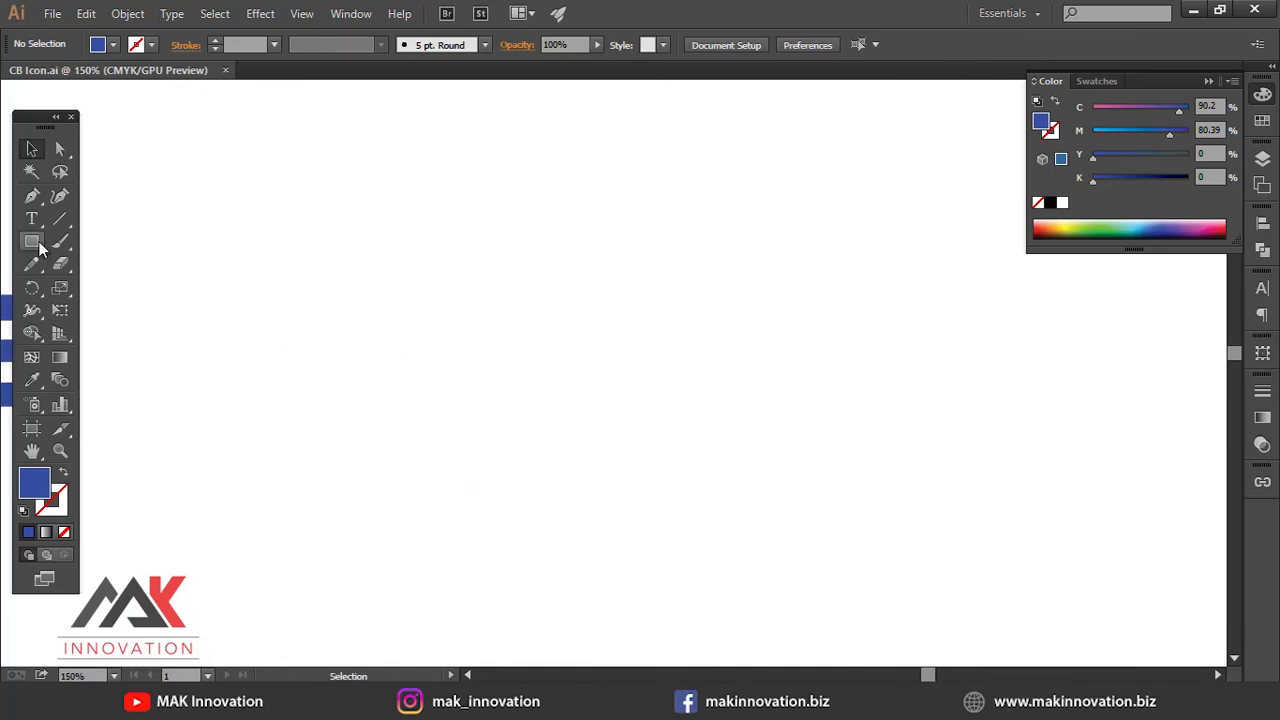
Step: Draw a square about 137 pt wide on the empty canvas with no fill and a 1 pt blue stroke
key("m")
left_click_drag(426, 320, 597, 490)
left_click_drag(615, 433, 619, 511)
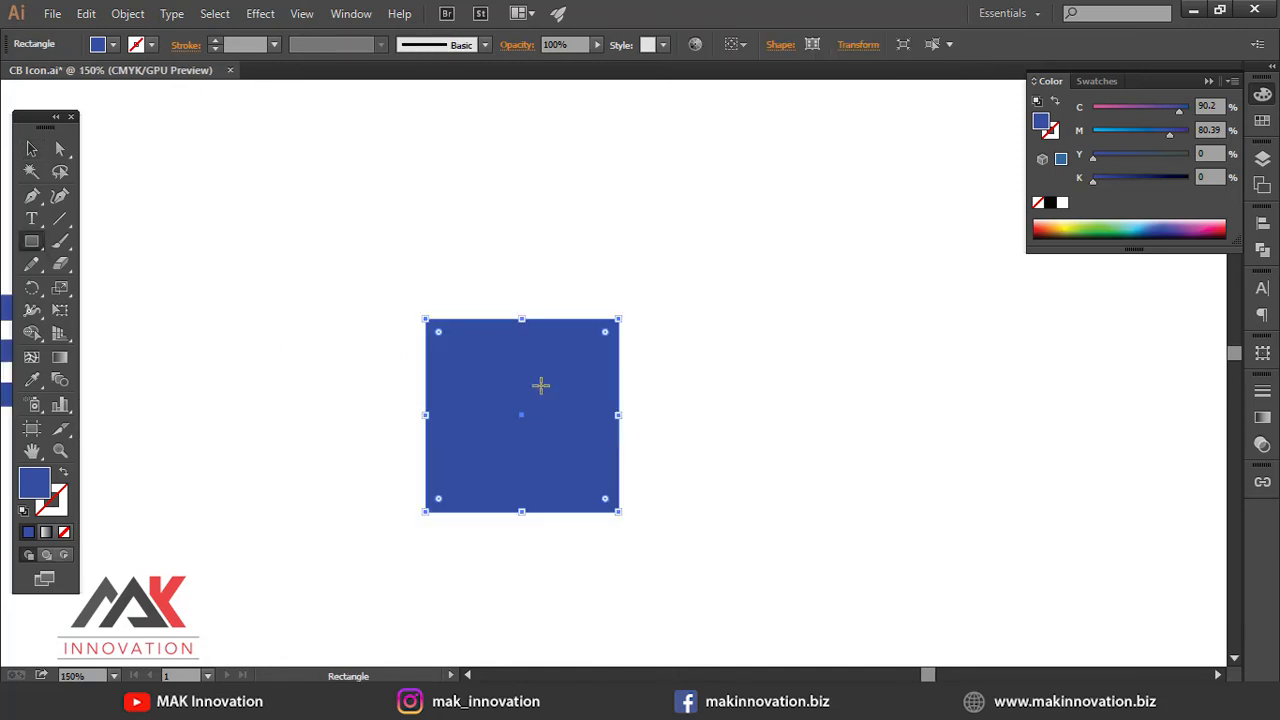
left_click(64, 532)
left_click(1040, 183)
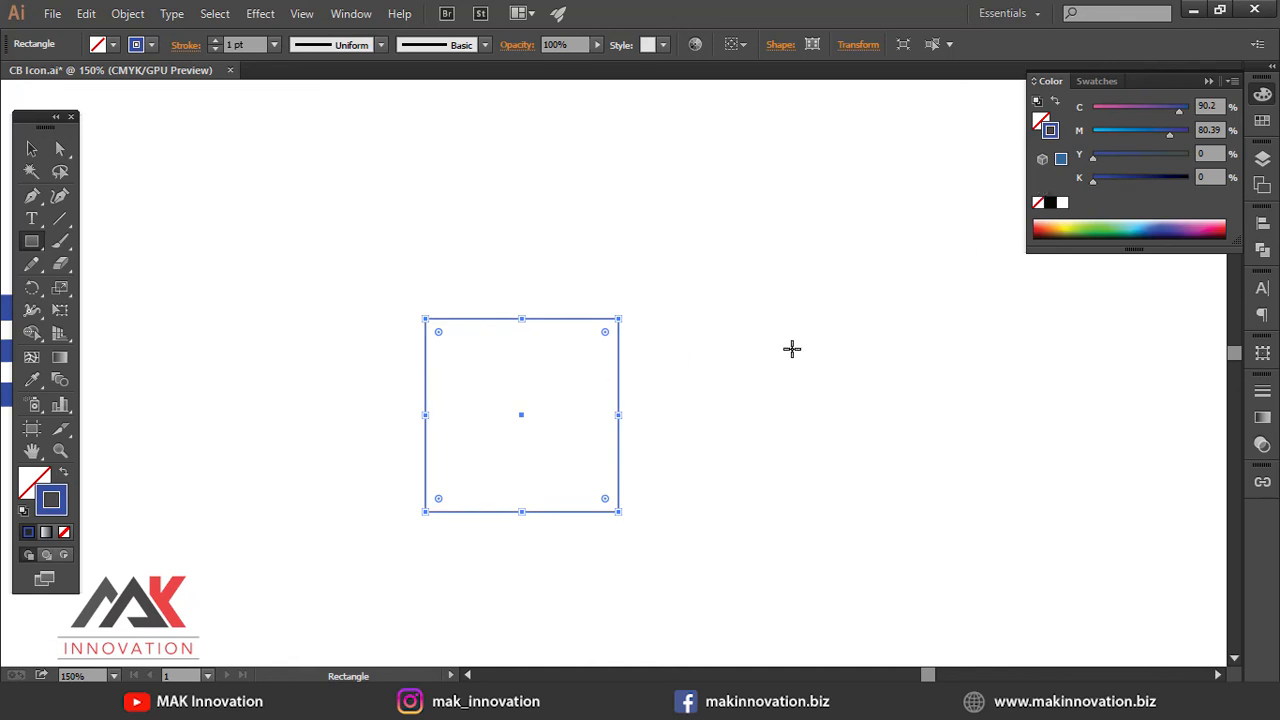
Step: Thicken the square's stroke to 8 pt and colour it black
left_click(1262, 390)
left_click(1161, 395)
left_click(1120, 590)
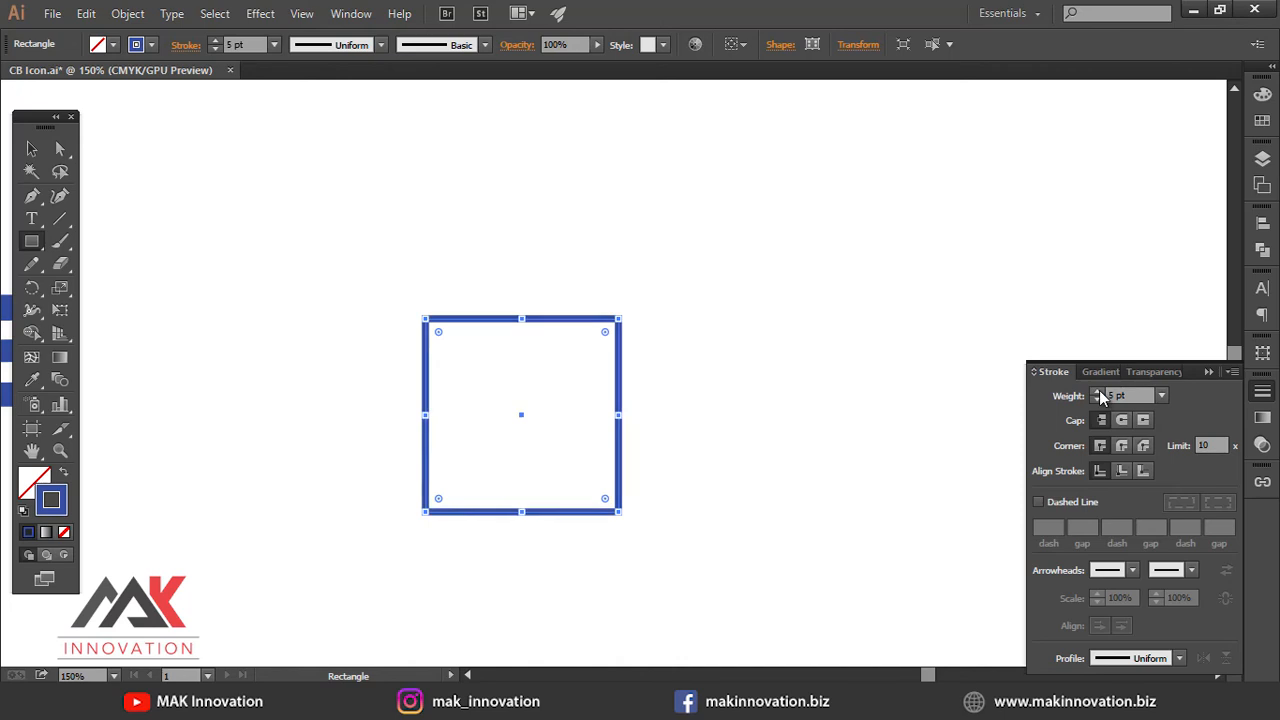
left_click(1262, 95)
left_click(1050, 202)
key("ctrl+space")
left_click_drag(621, 374, 777, 271)
left_click(777, 271)
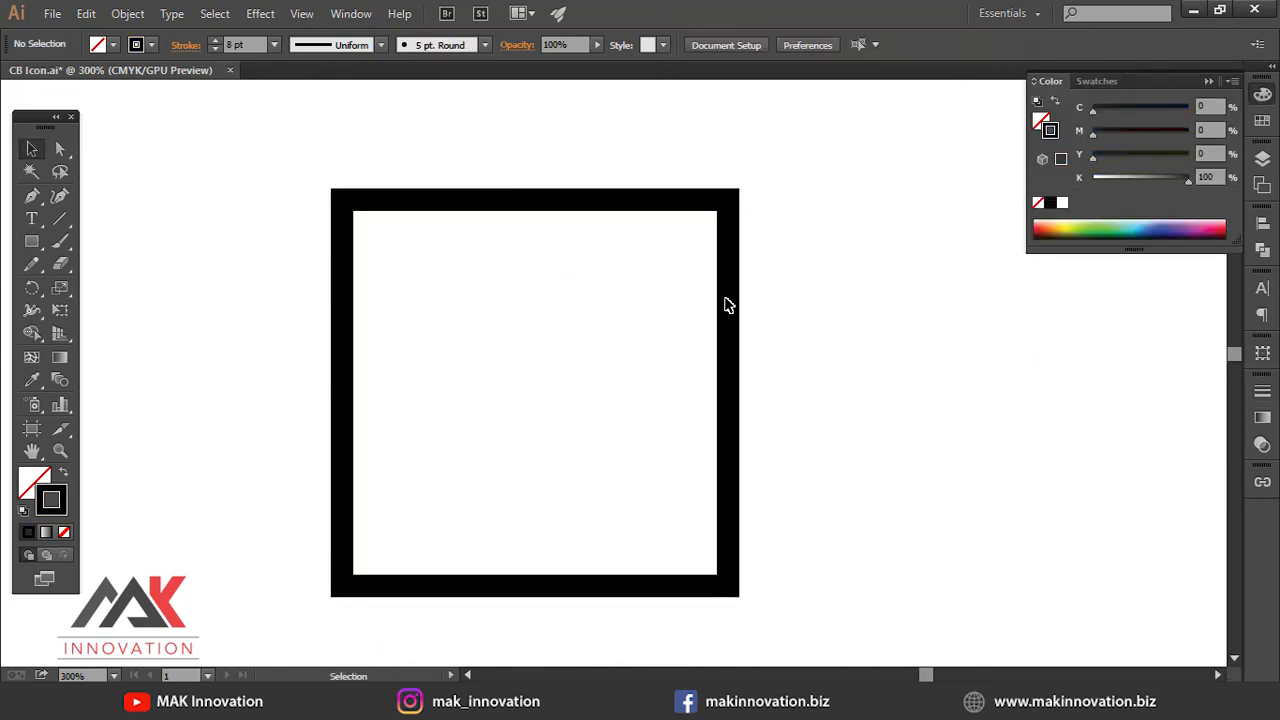
Step: Set the square's stroke weight to 14 pt
left_click(32, 242)
key("v")
left_click_drag(366, 163, 425, 248)
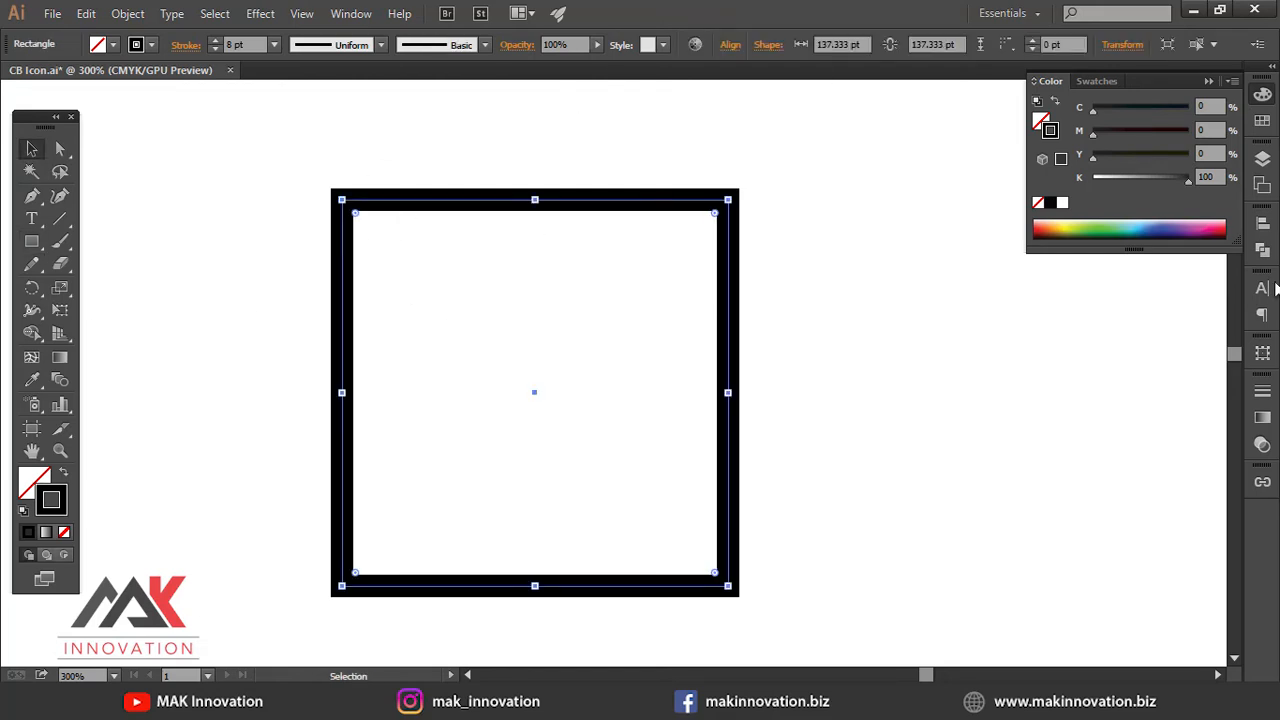
left_click(1262, 391)
left_click(1097, 394)
left_click(1097, 394)
left_click(1097, 394)
left_click(1000, 380)
Step: Draw a 14 pt black line segment across the upper part of the square's interior
left_click(60, 219)
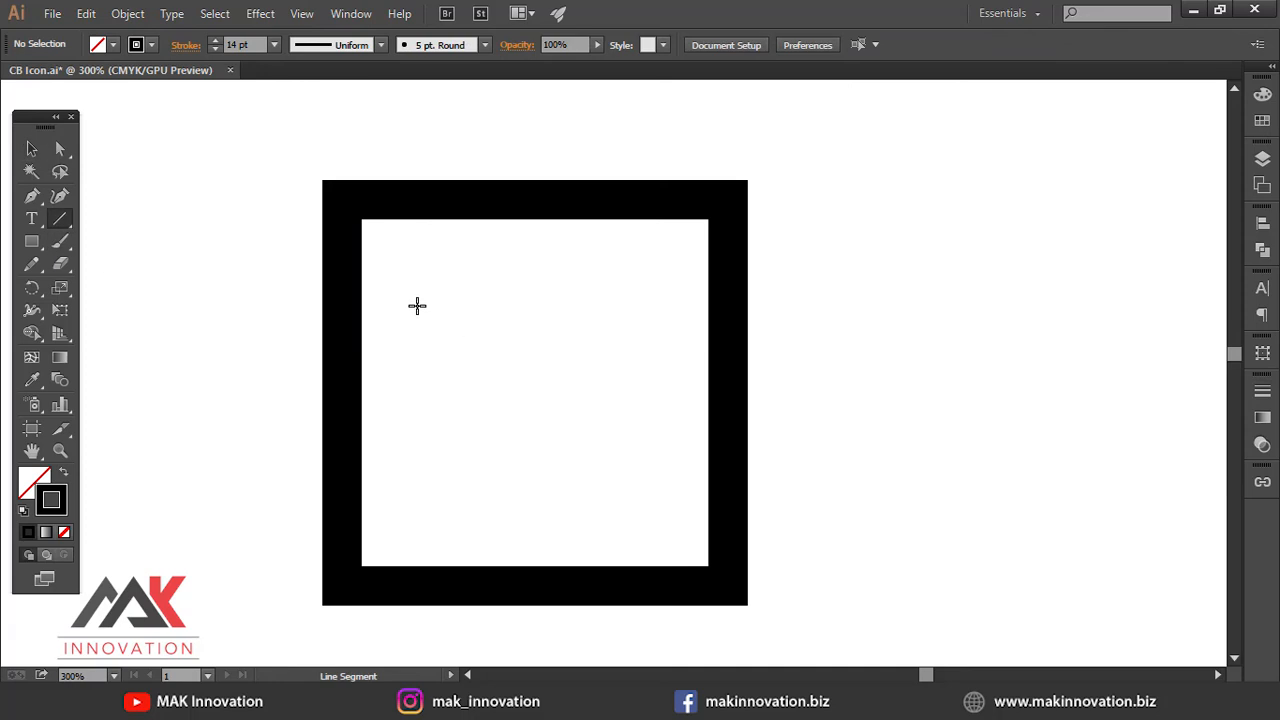
left_click_drag(408, 306, 654, 330)
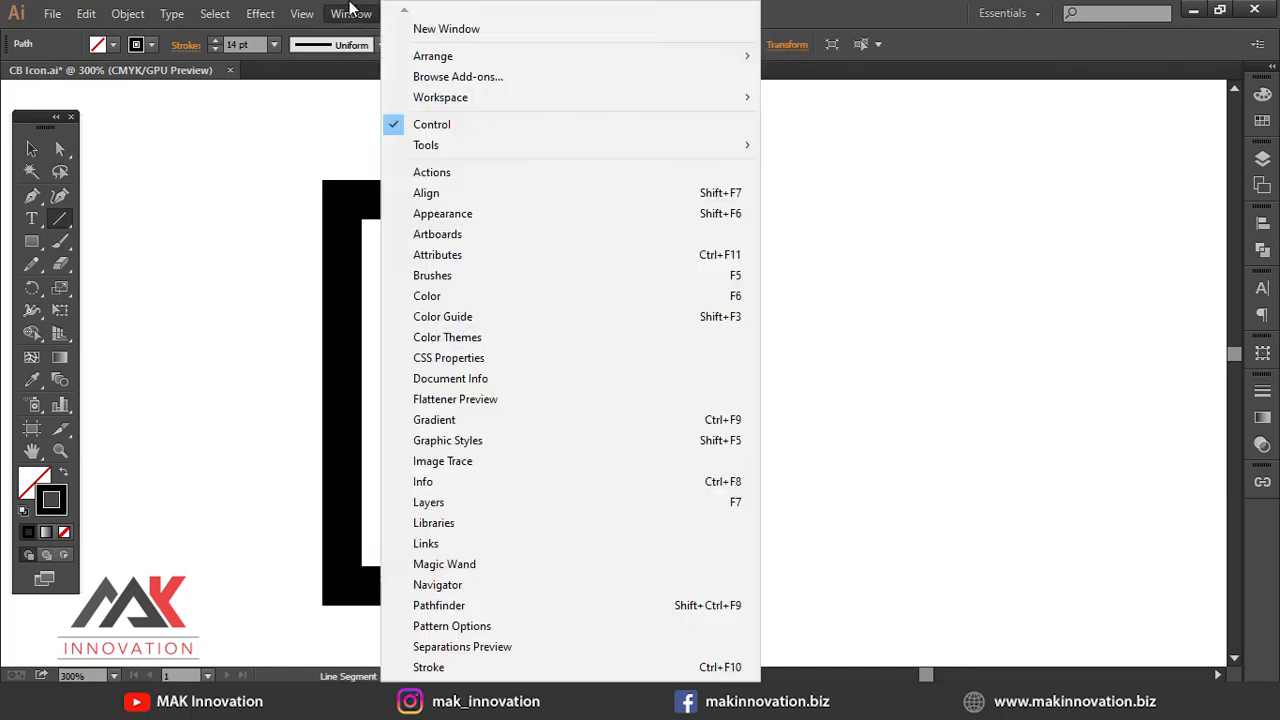